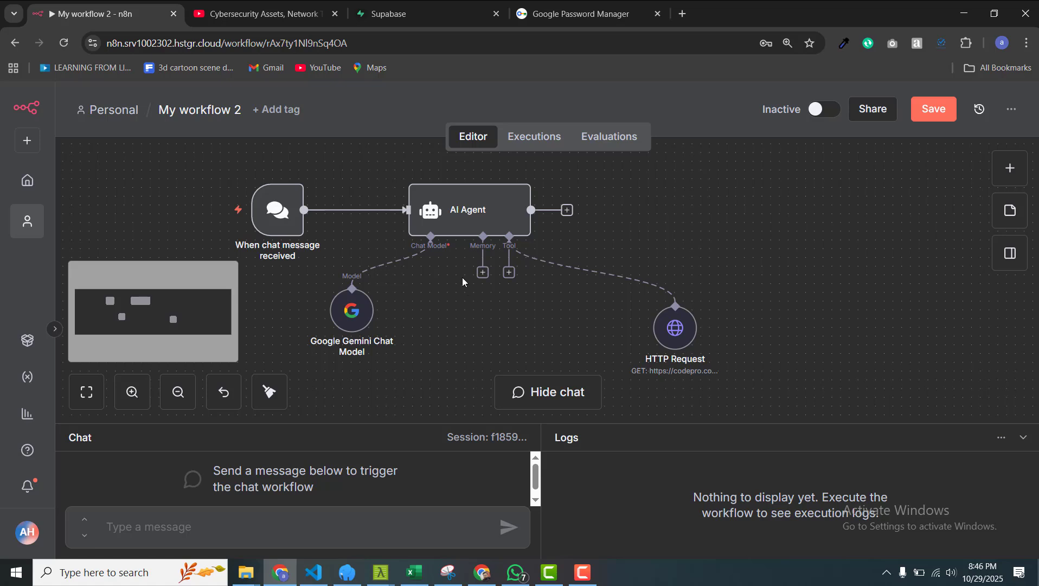
Step: Attach a Postgres Chat Memory to the AI Agent using the CodePro Postgres account credential
left_click(484, 273)
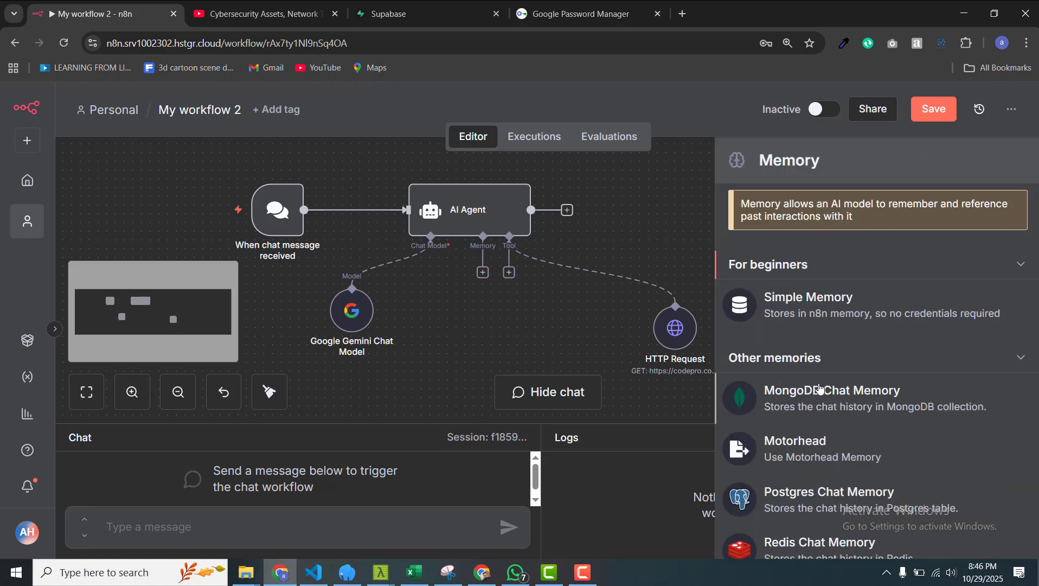
scroll(814, 390, "down", 2)
left_click(804, 393)
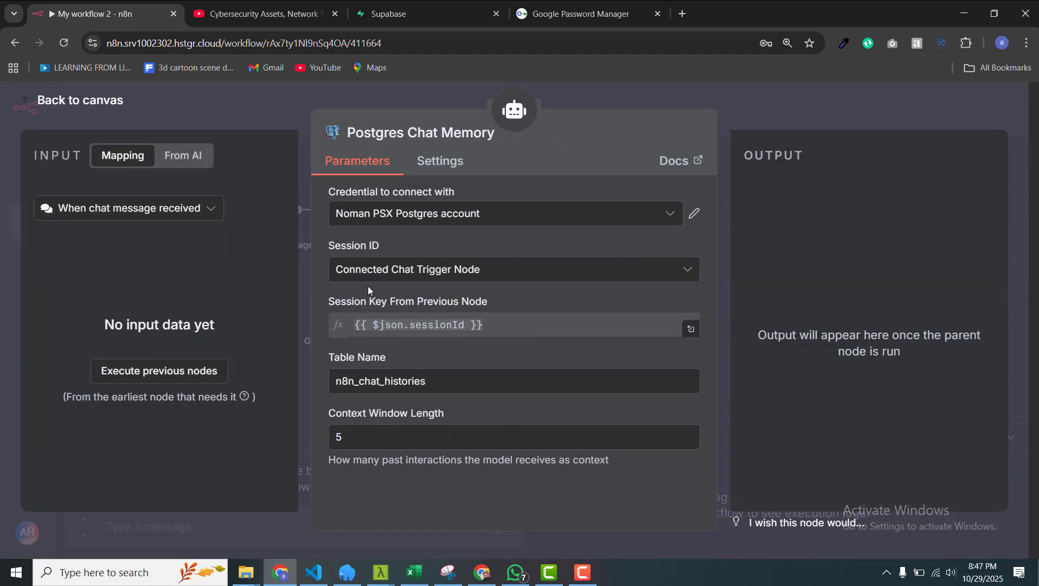
left_click(667, 214)
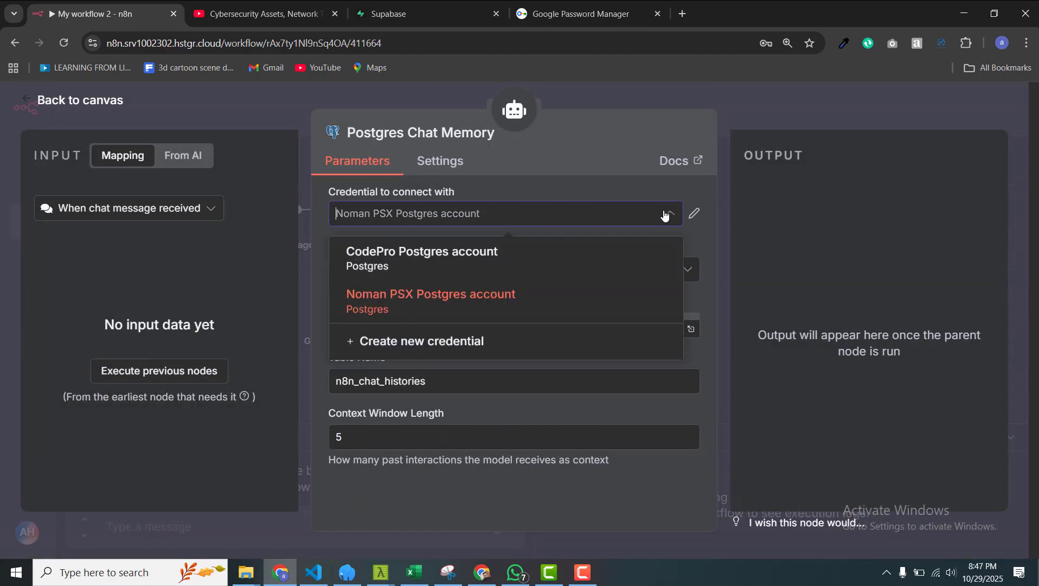
left_click(585, 244)
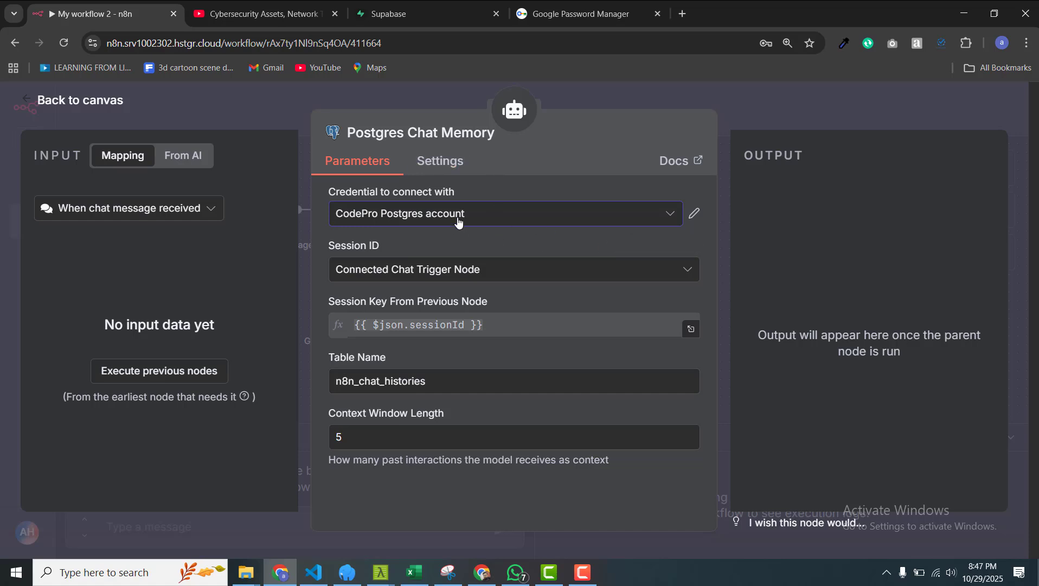
Step: Open the CodePro Postgres account credential to review its failing host and database settings
left_click(695, 215)
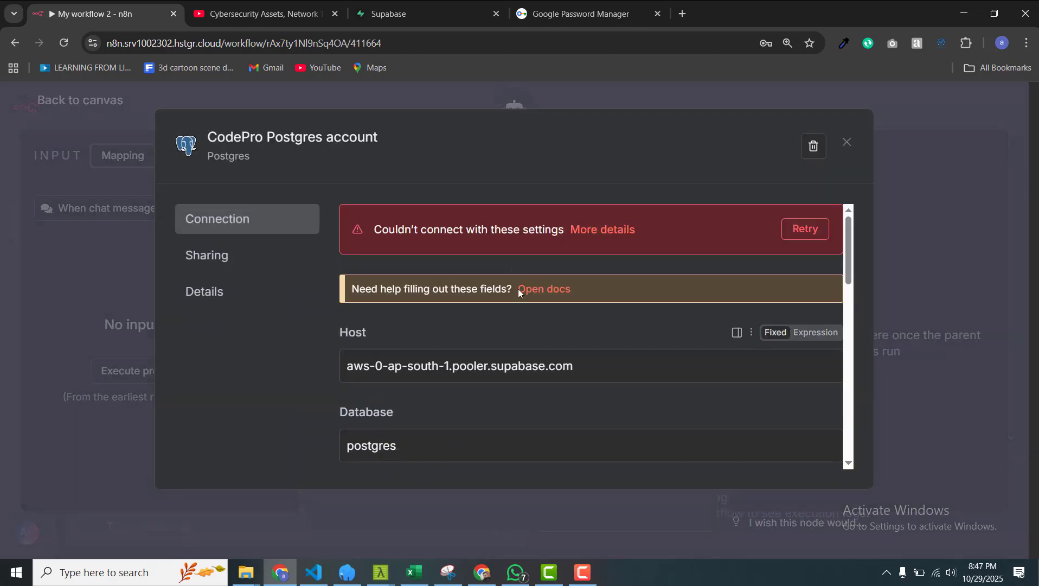
scroll(527, 373, "down", 8)
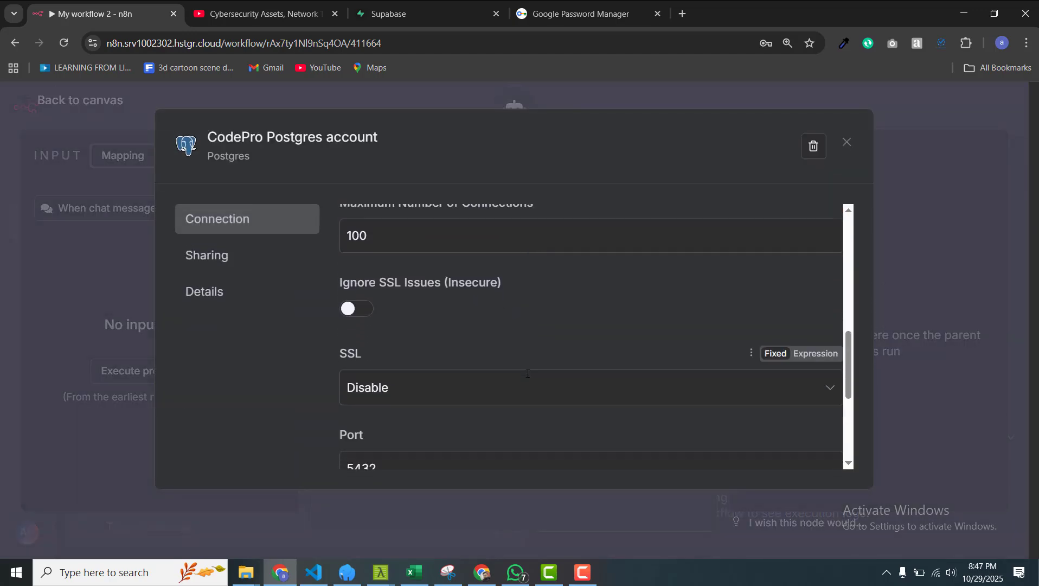
scroll(527, 378, "down", 3)
scroll(528, 374, "up", 12)
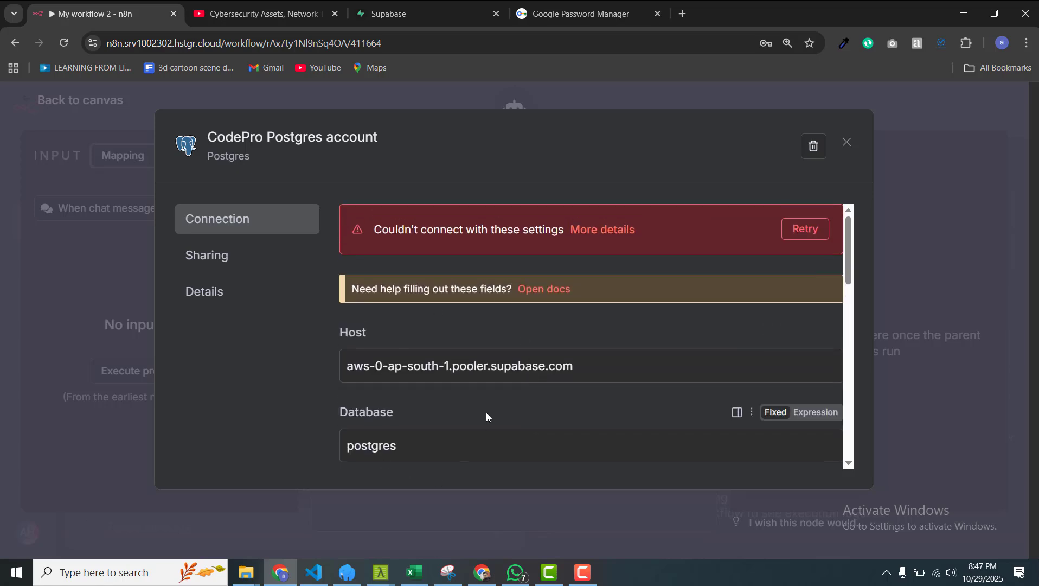
Step: Open the paused Supabase project and confirm restoring it
left_click(403, 16)
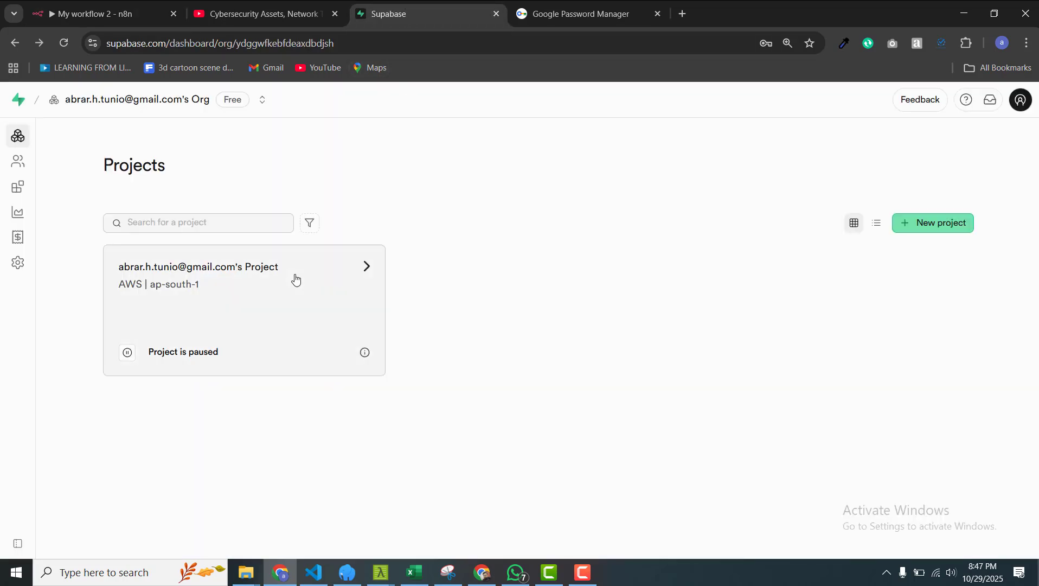
left_click(302, 308)
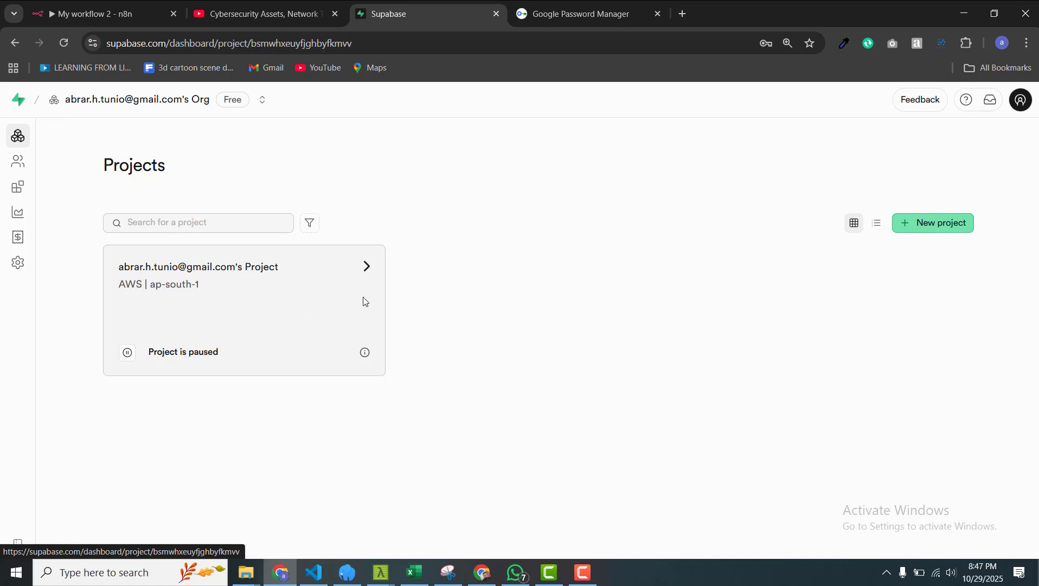
scroll(627, 392, "down", 1)
scroll(628, 393, "down", 2)
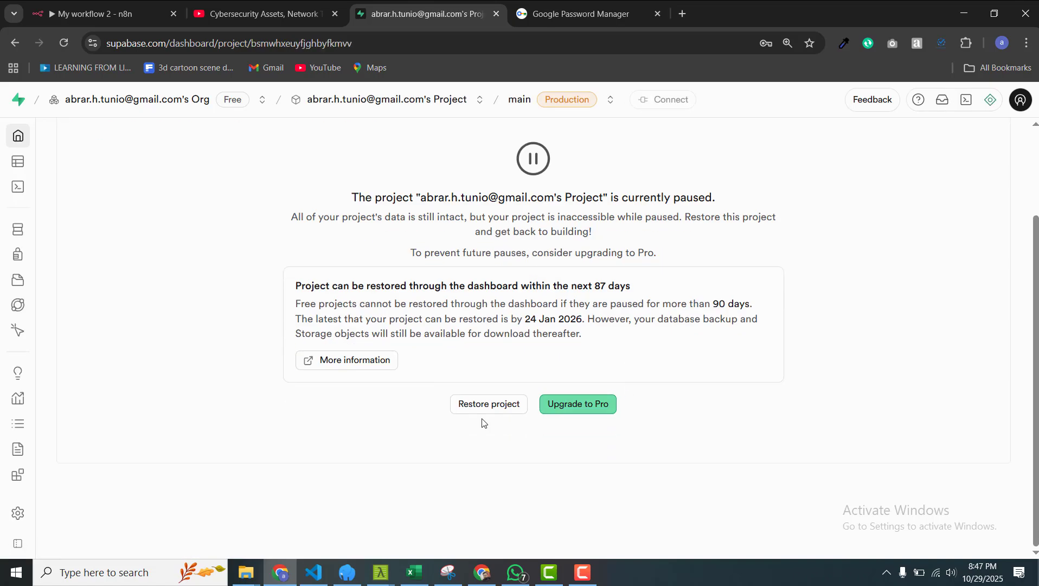
left_click(492, 405)
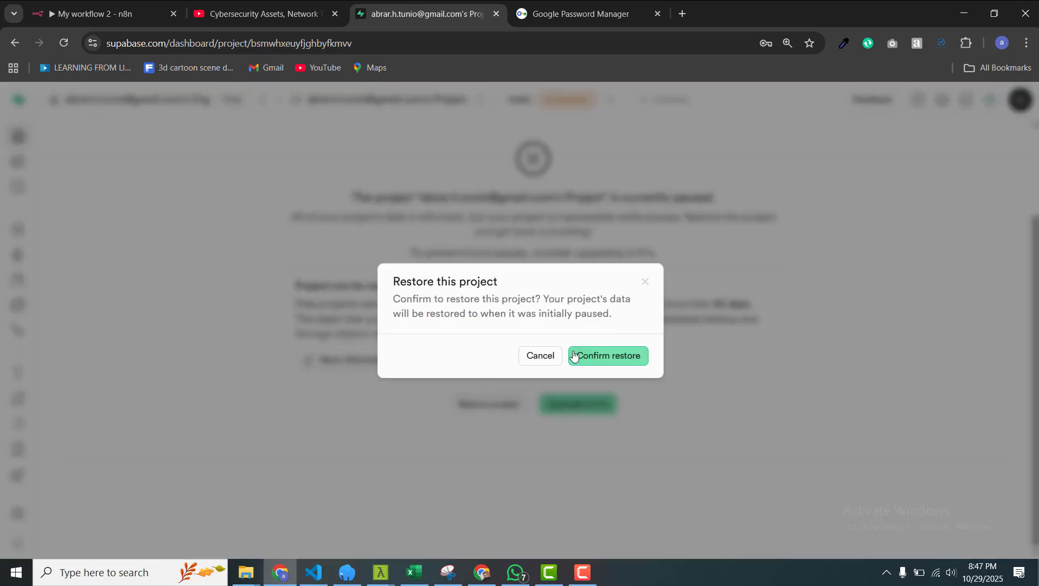
left_click(621, 364)
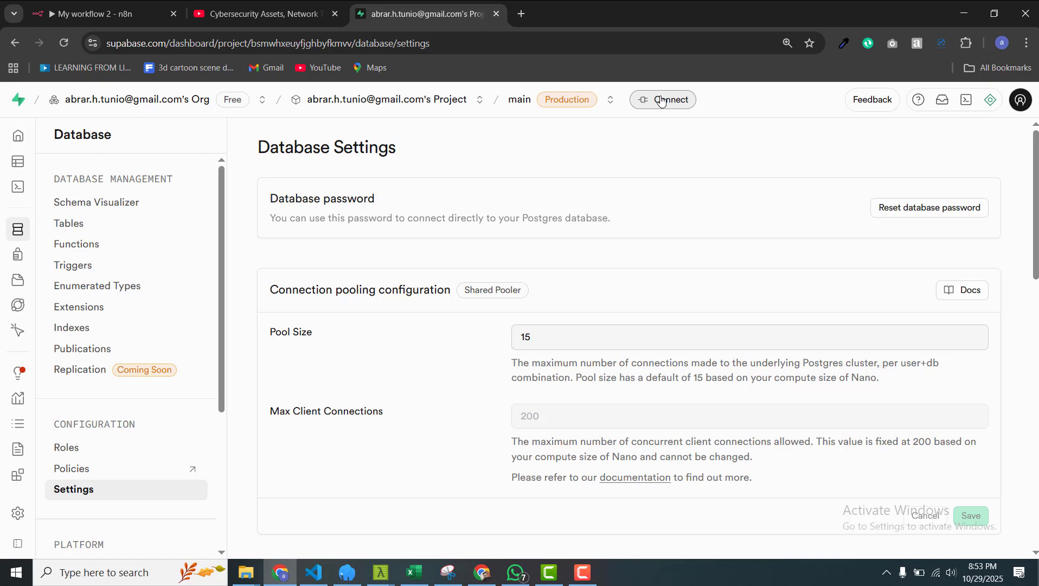
Step: Dismiss the Connect dialog and view the Project Overview reporting 3 tables, 0 functions, 0 replicas
left_click(661, 100)
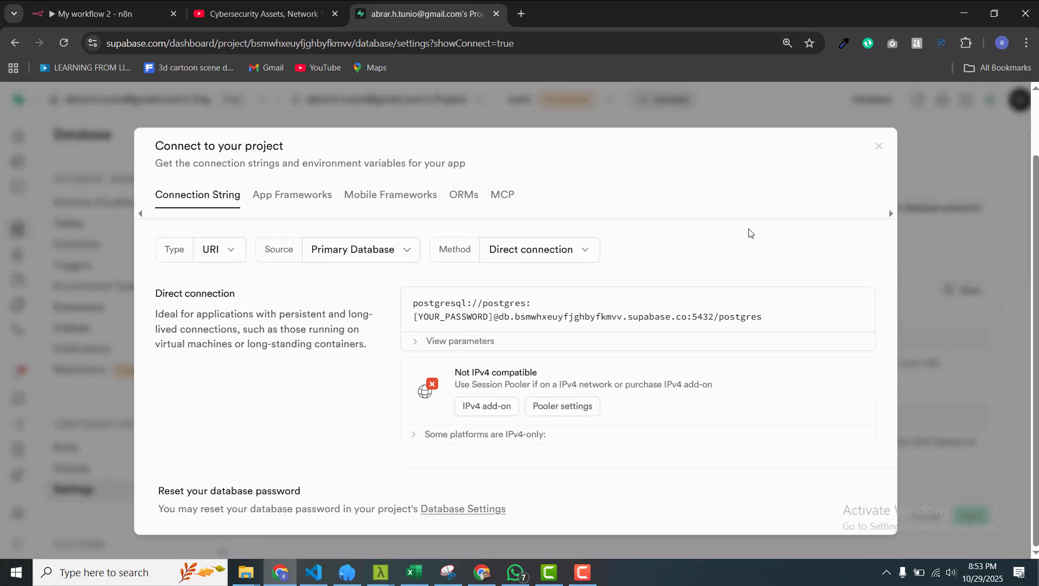
left_click(879, 151)
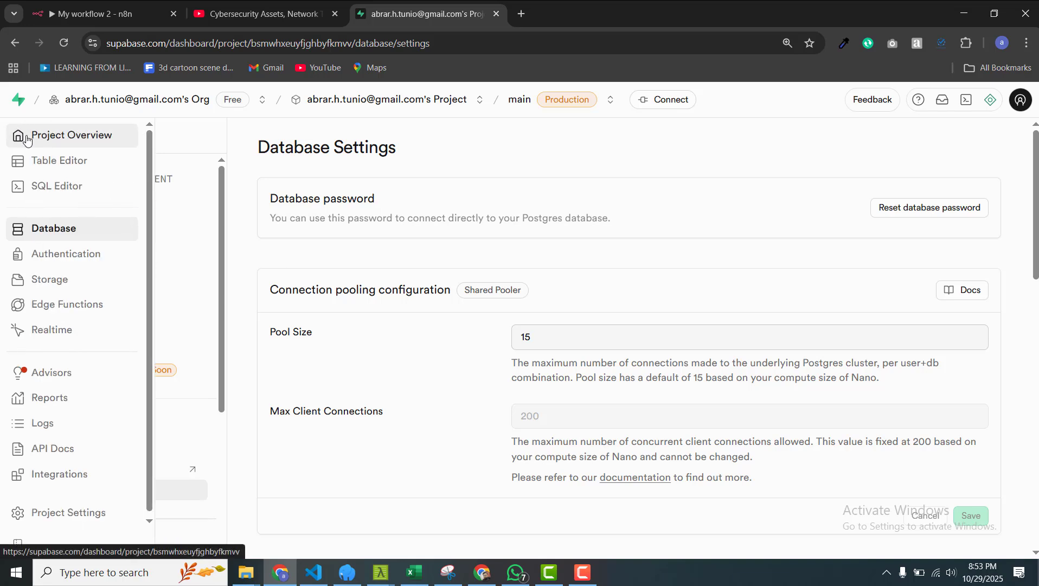
left_click(24, 136)
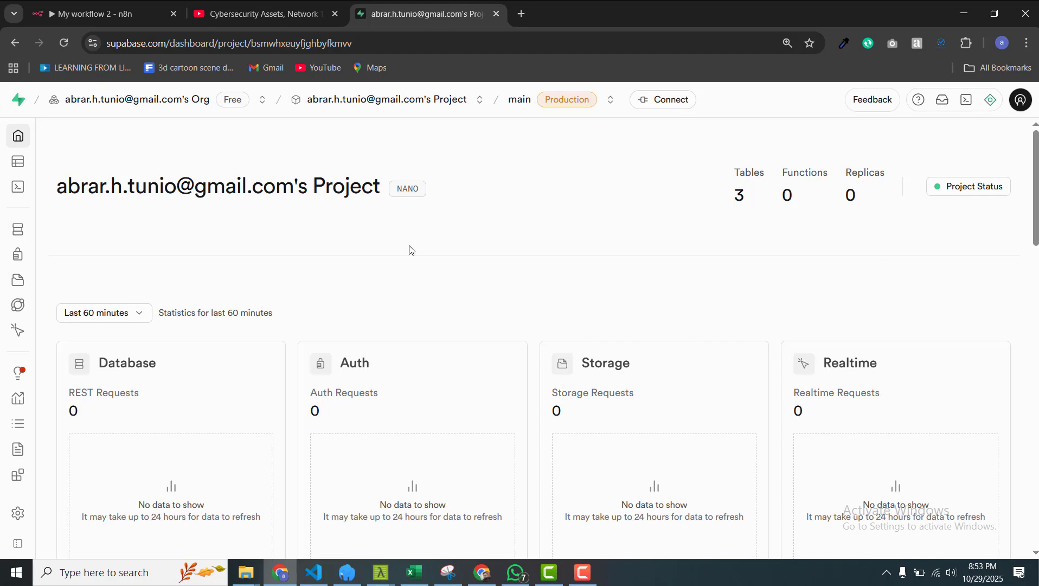
scroll(410, 249, "down", 6)
scroll(410, 250, "up", 4)
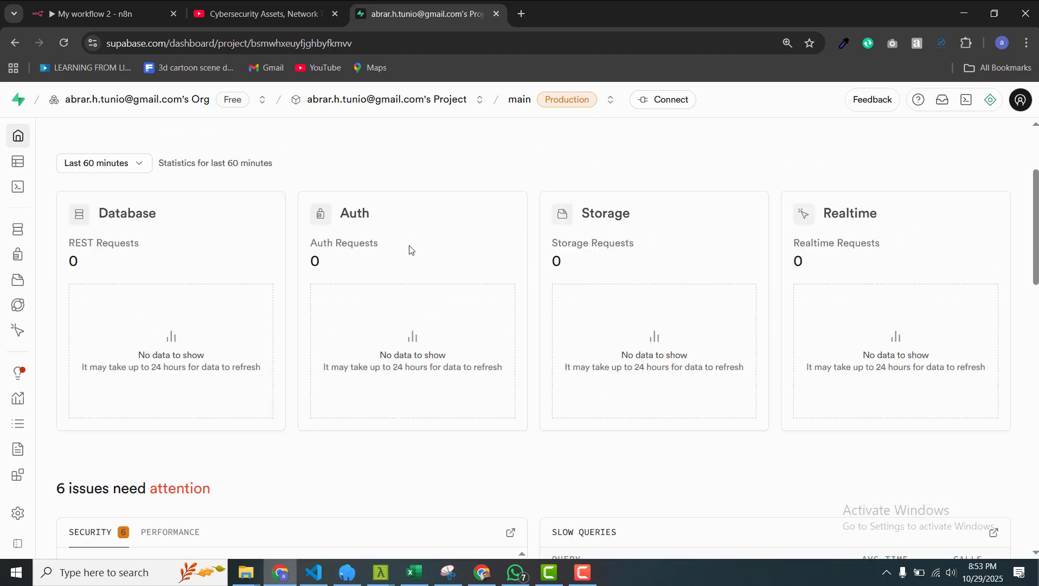
mouse_move(16, 211)
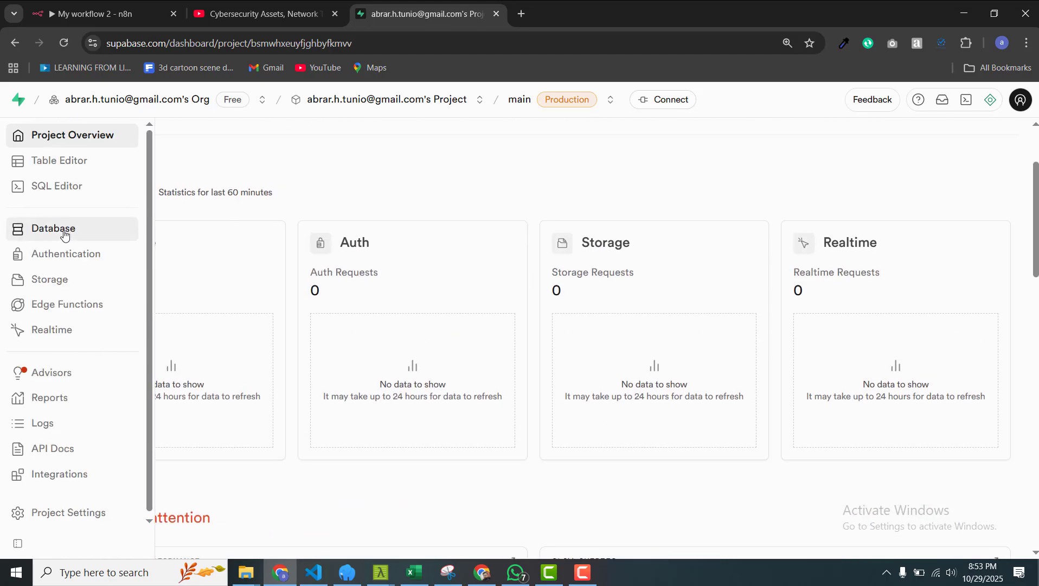
scroll(569, 109, "up", 2)
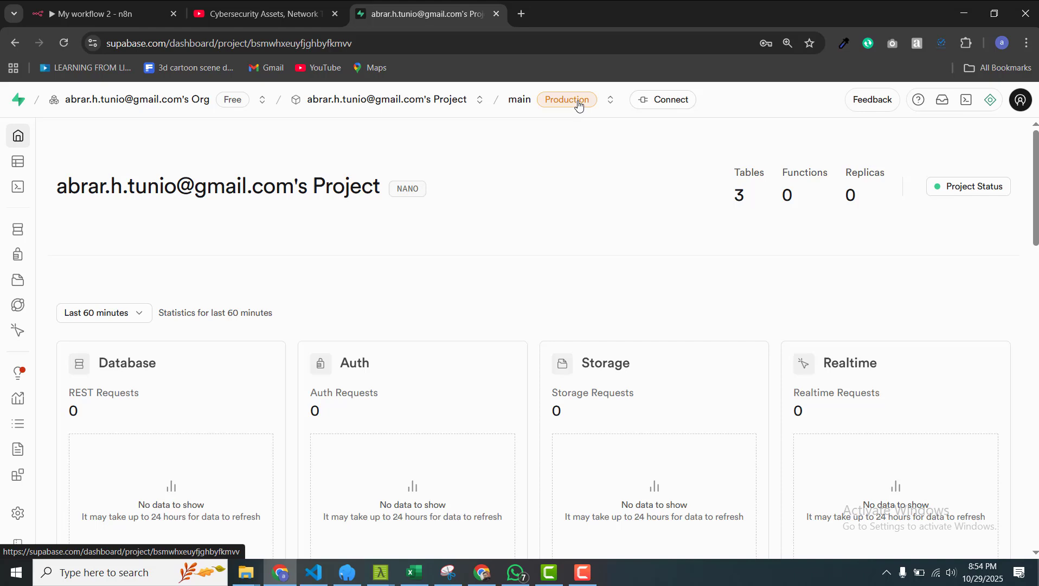
Step: Show the Session pooler connection parameters: pooler host, port 5432, database postgres
left_click(674, 101)
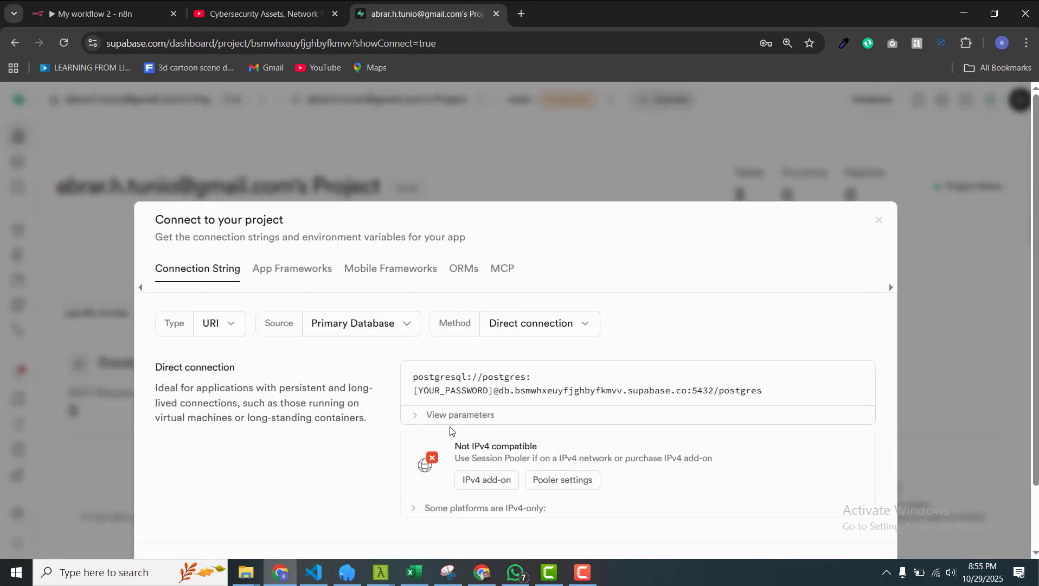
scroll(450, 430, "down", 2)
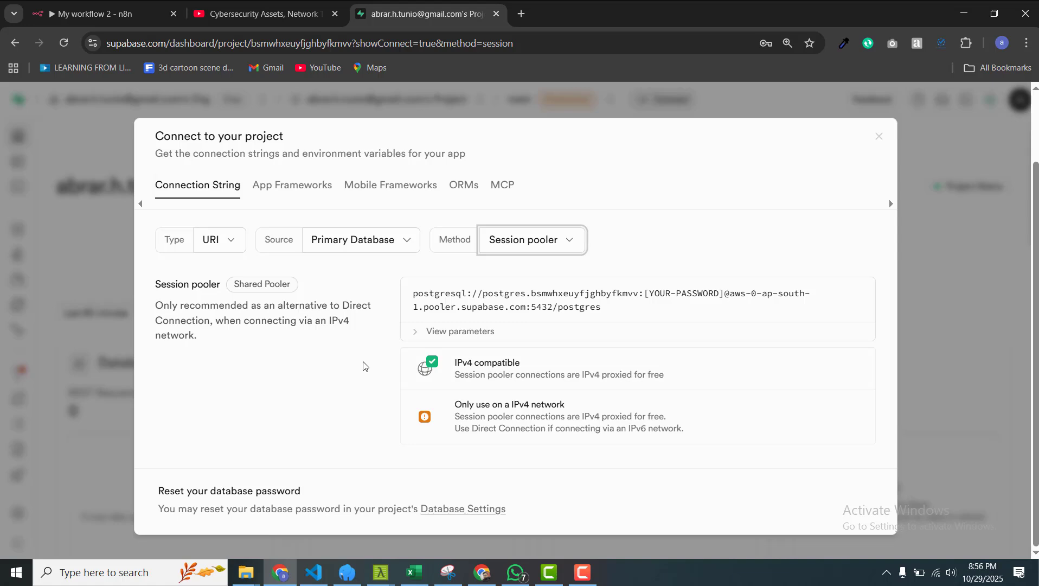
left_click(518, 242)
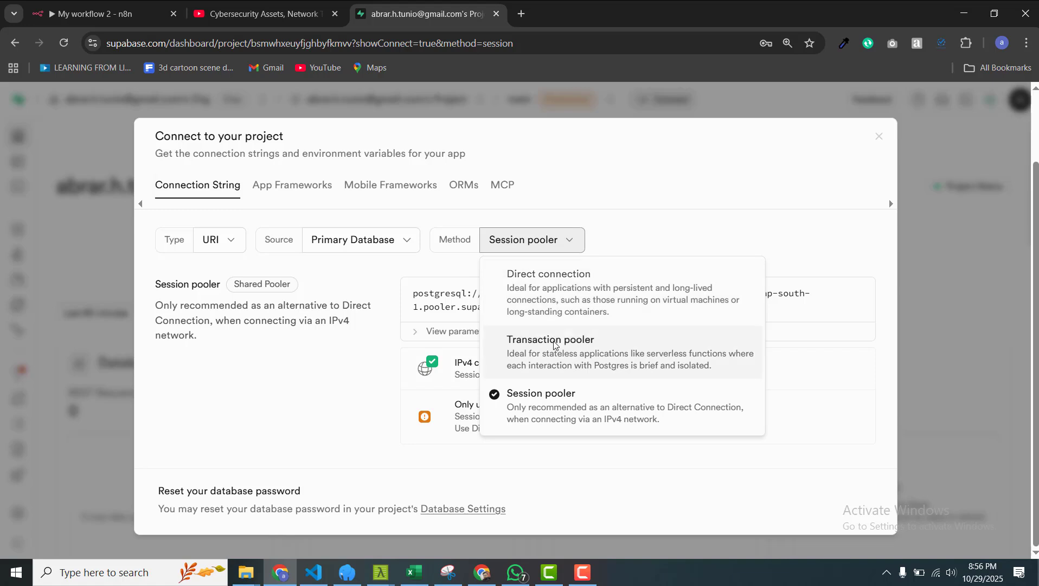
left_click(560, 416)
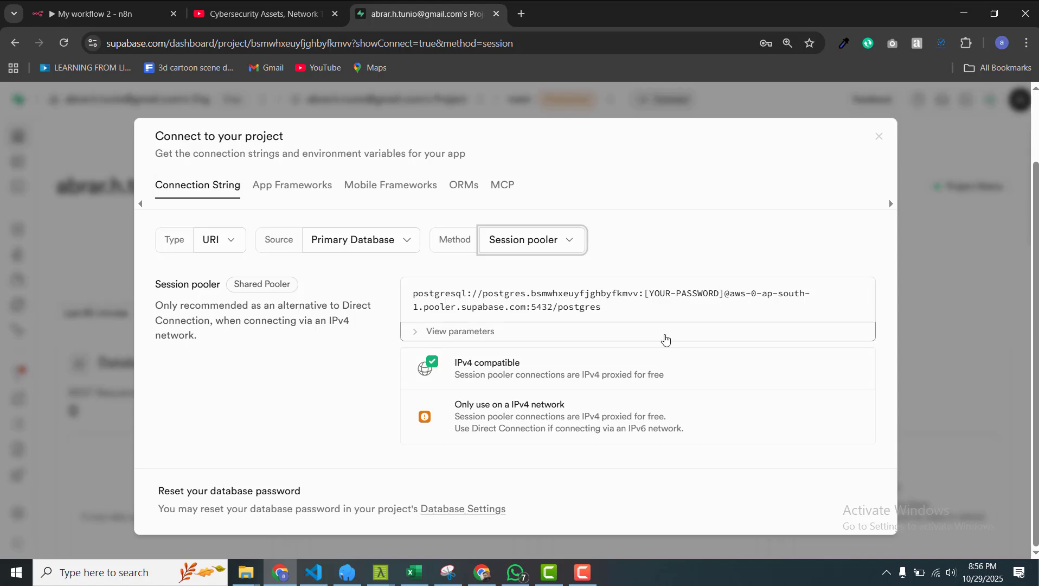
left_click(665, 337)
scroll(657, 389, "down", 2)
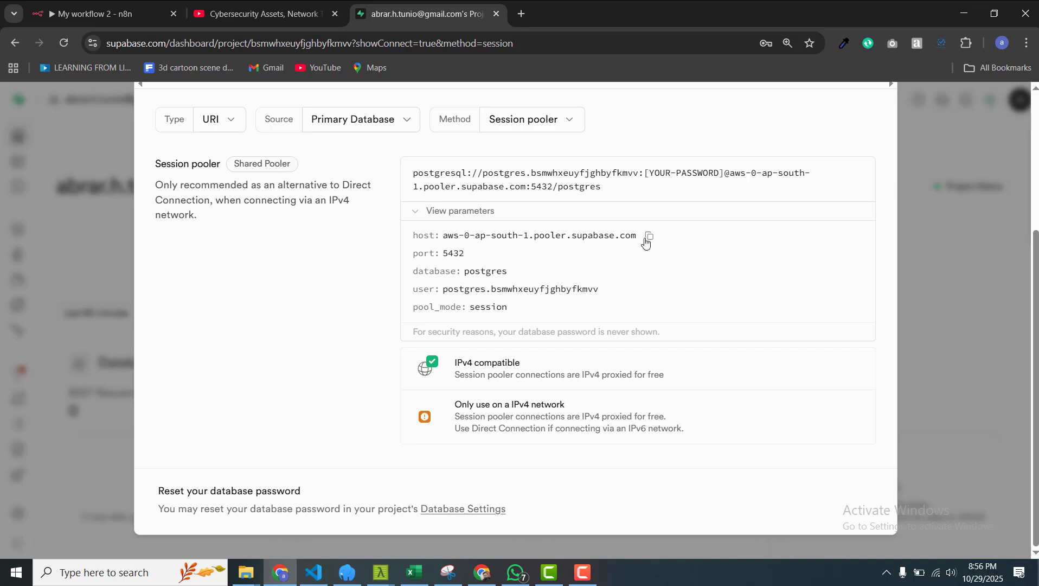
Step: Replace the credential's Host with the Supabase session pooler host aws-0-ap-south-1.pooler.supabase.com
left_click(103, 8)
scroll(450, 298, "up", 5)
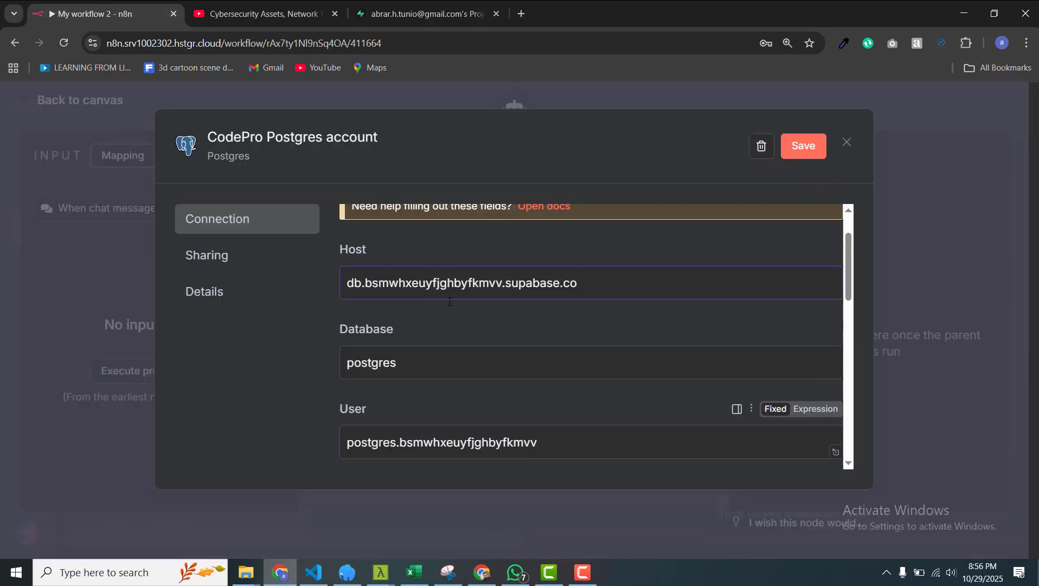
key("ctrl+a")
type("aws-0-ap-south-1.pooler.supabase.com")
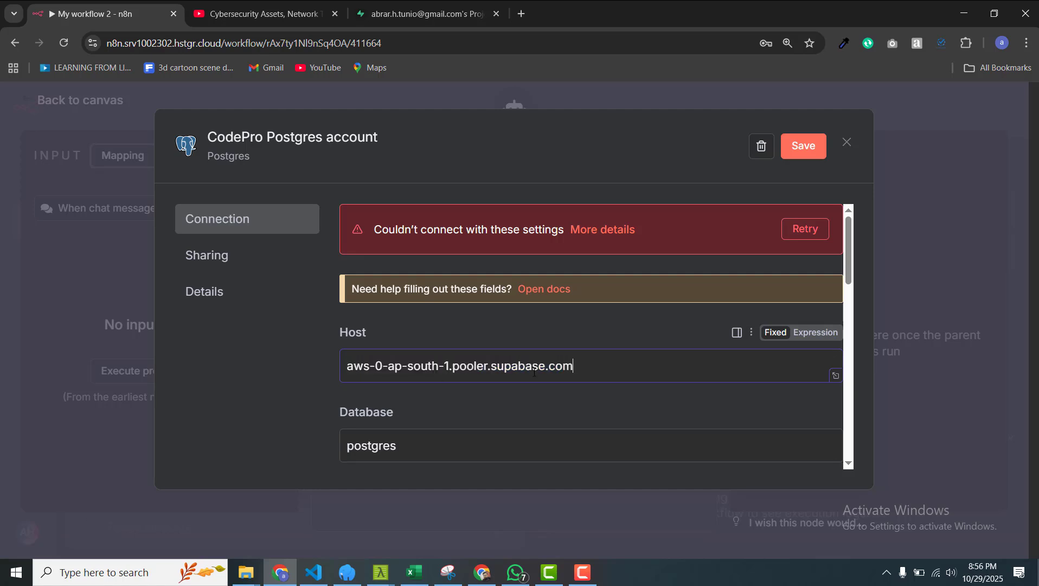
scroll(556, 388, "down", 3)
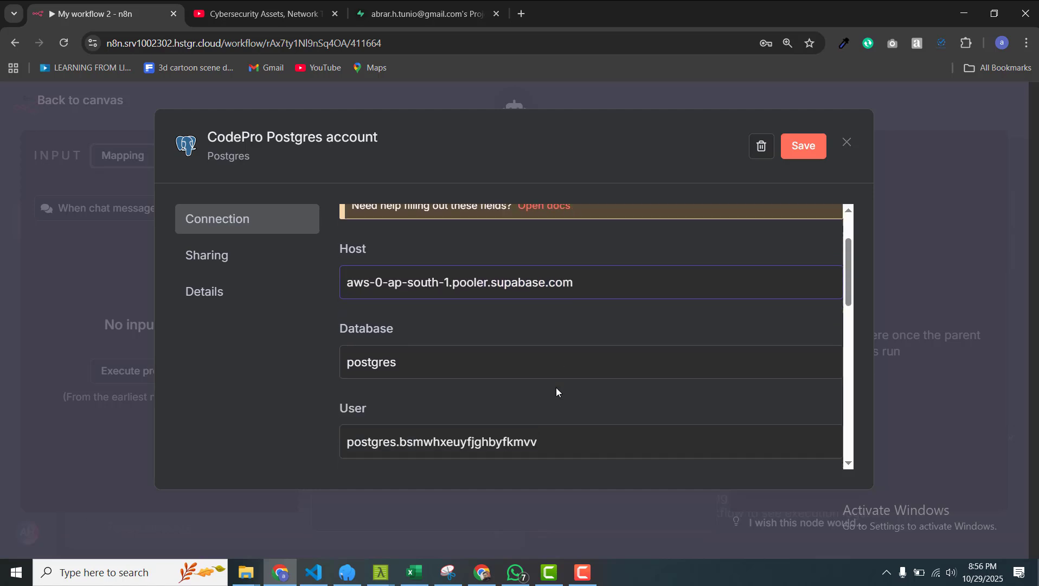
left_click(423, 14)
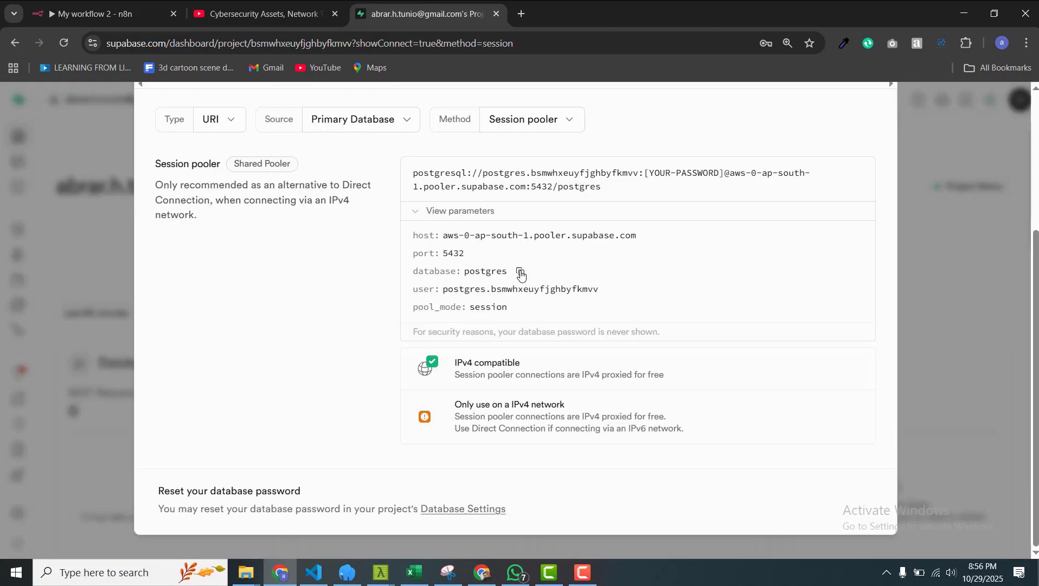
left_click(101, 13)
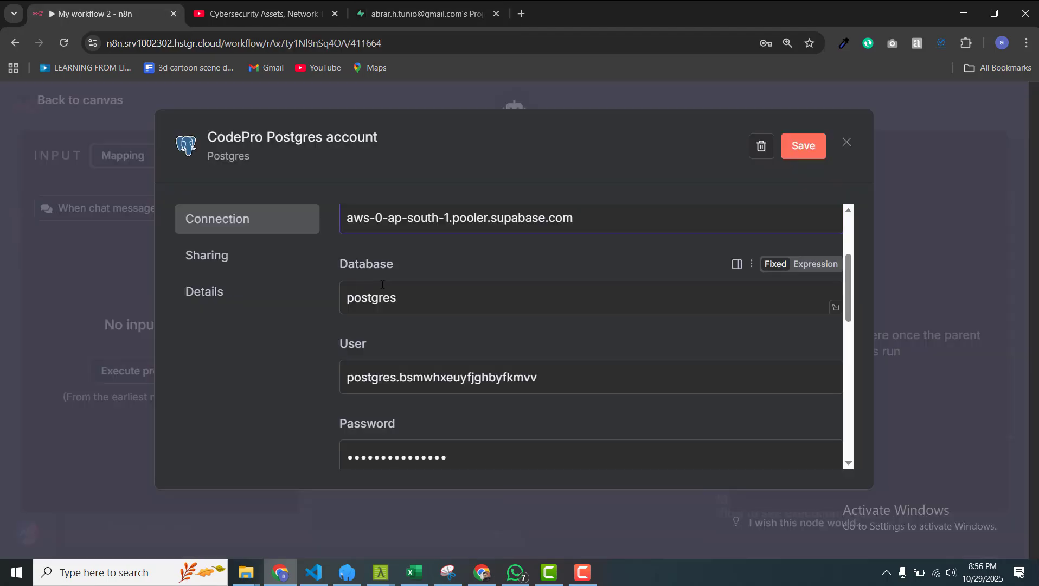
scroll(434, 323, "down", 3)
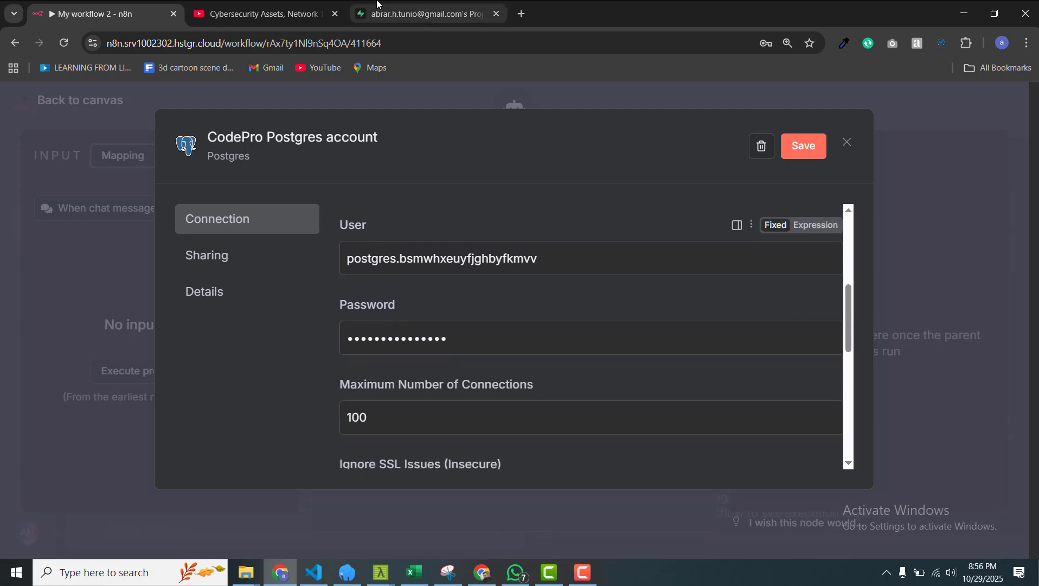
Step: Copy the pooler user from Supabase into the credential's User field
left_click(414, 6)
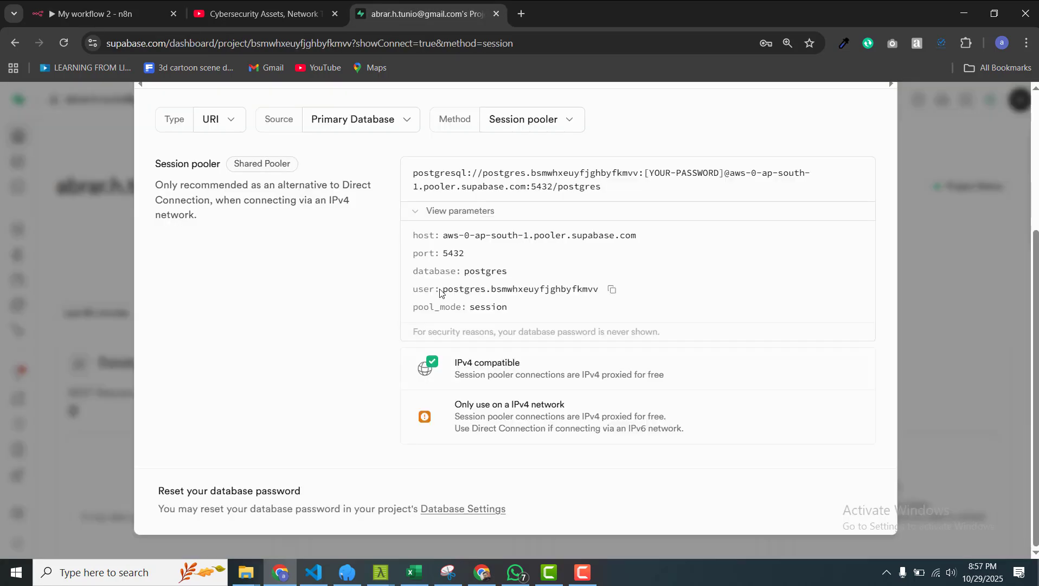
left_click(612, 289)
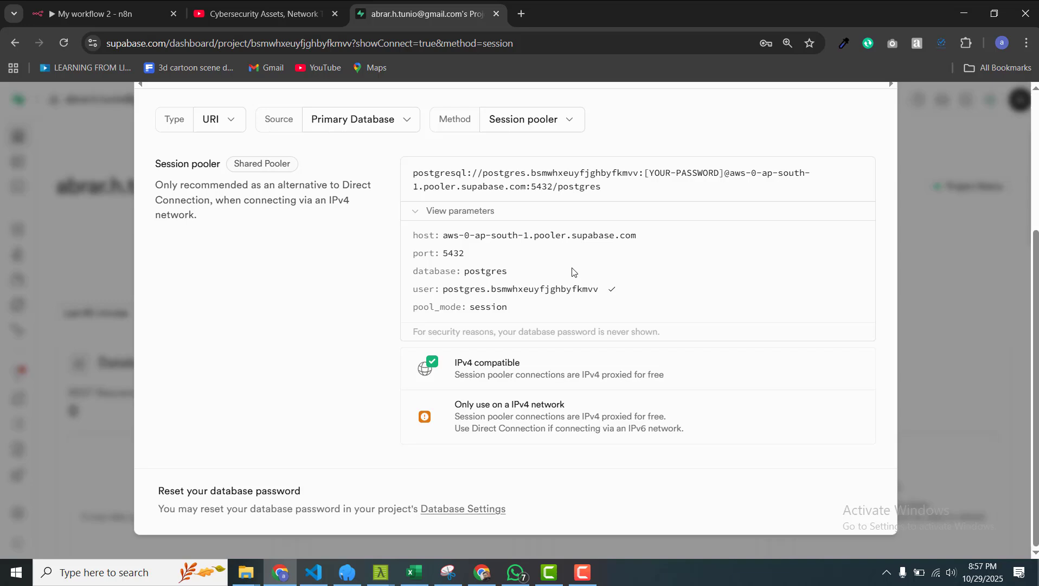
left_click(122, 4)
triple_click(479, 274)
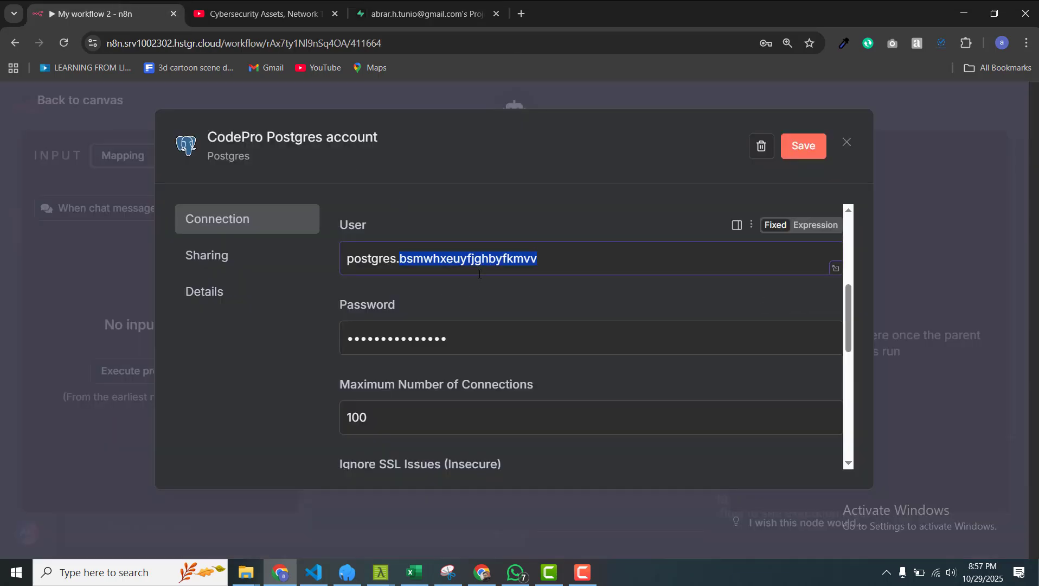
key("ctrl+v")
Step: Verify the credential's port 5432 and database postgres match Supabase's pooler values
scroll(502, 307, "down", 2)
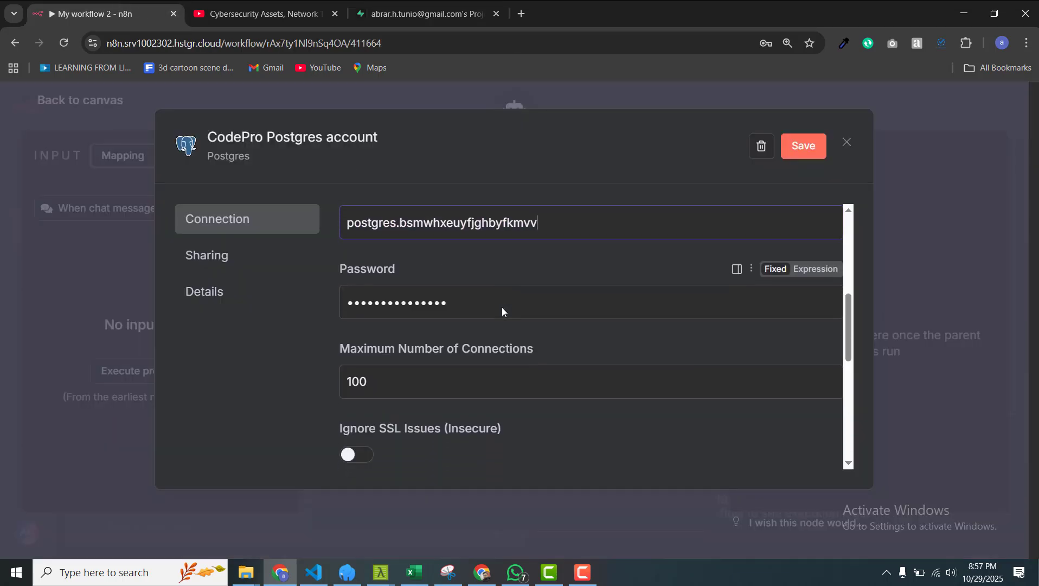
scroll(502, 307, "down", 2)
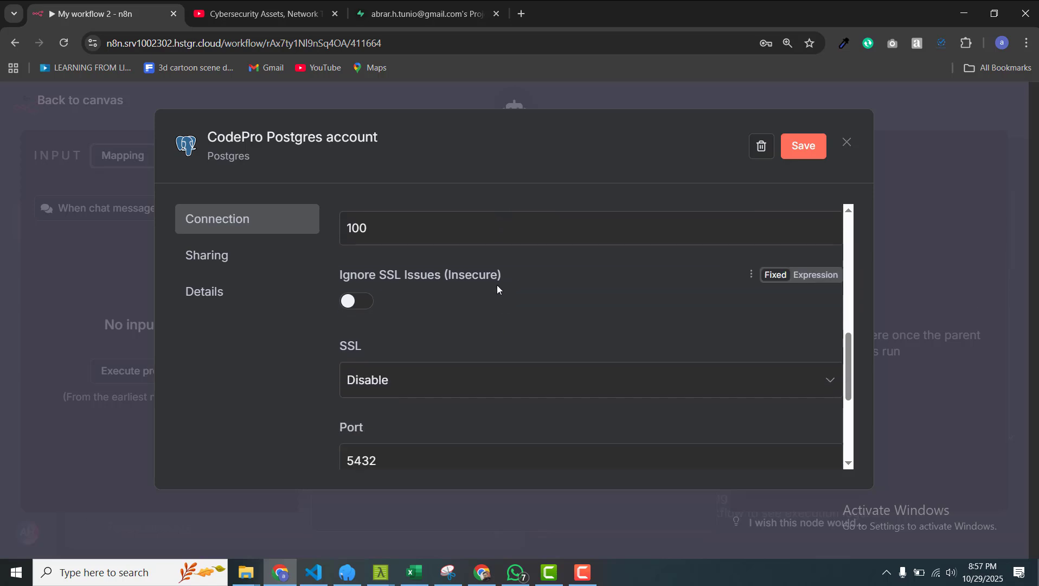
scroll(508, 305, "down", 3)
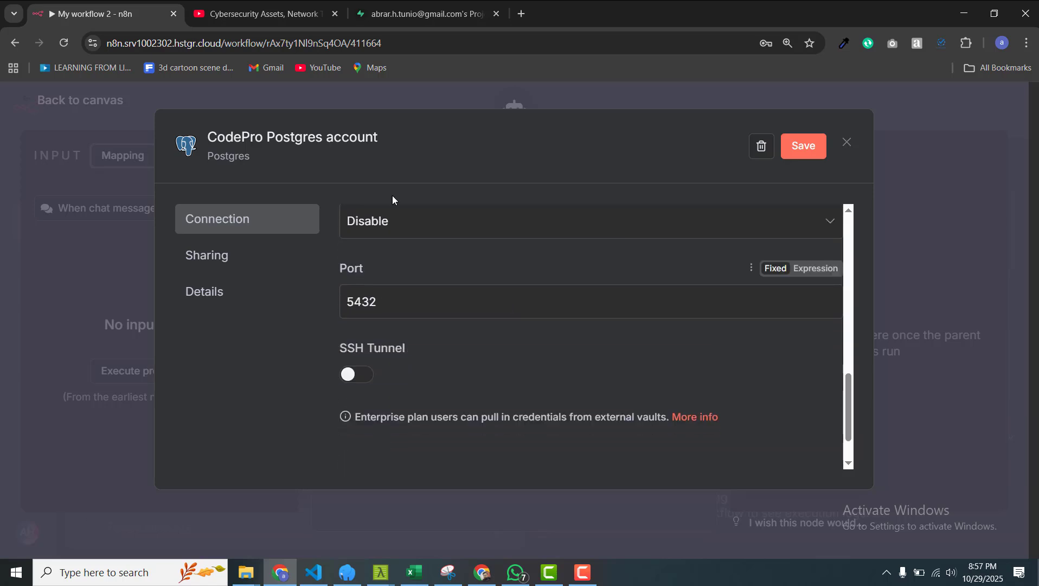
left_click(401, 19)
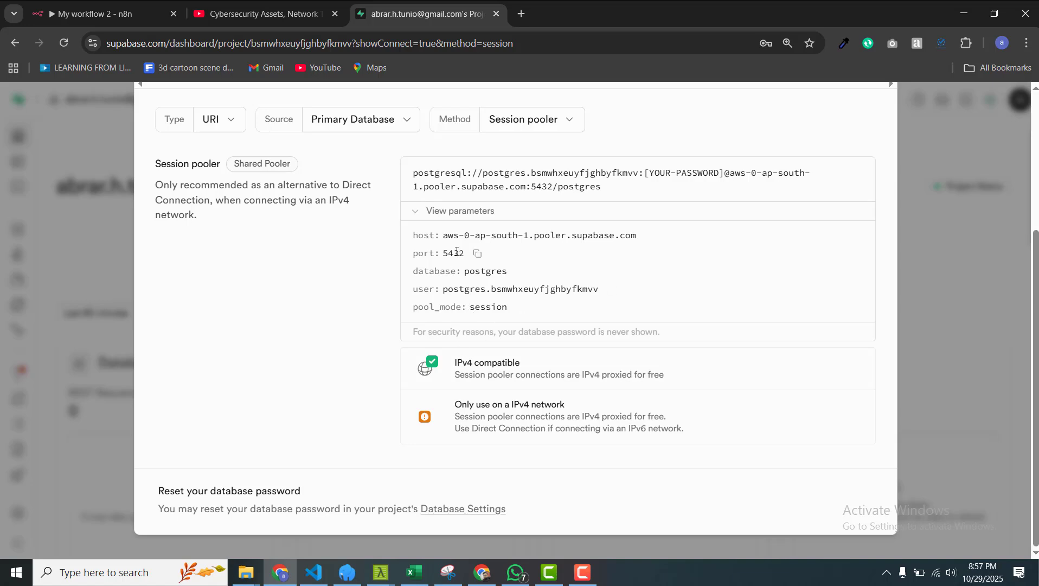
left_click(95, 13)
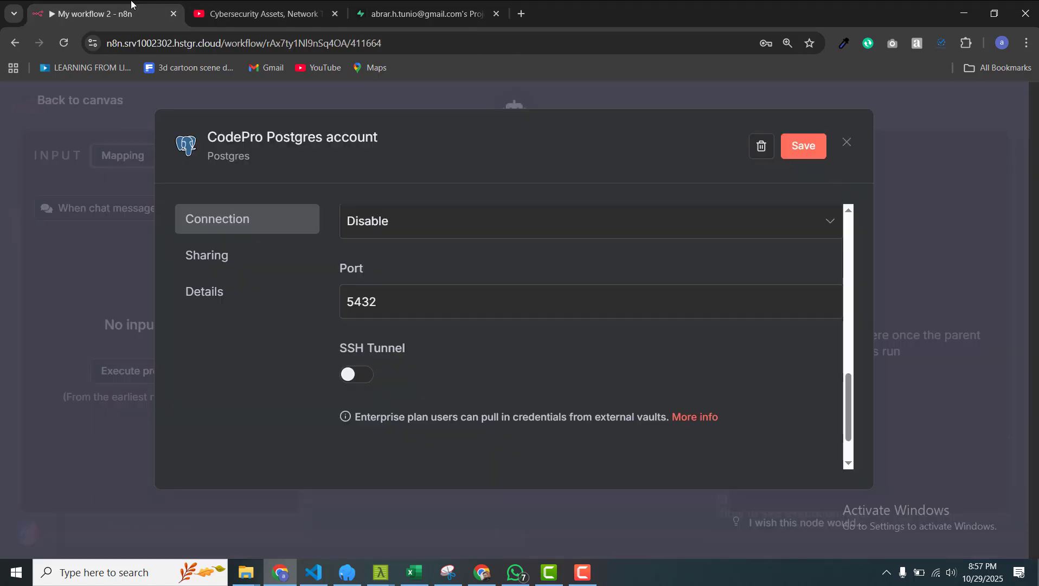
scroll(611, 320, "up", 10)
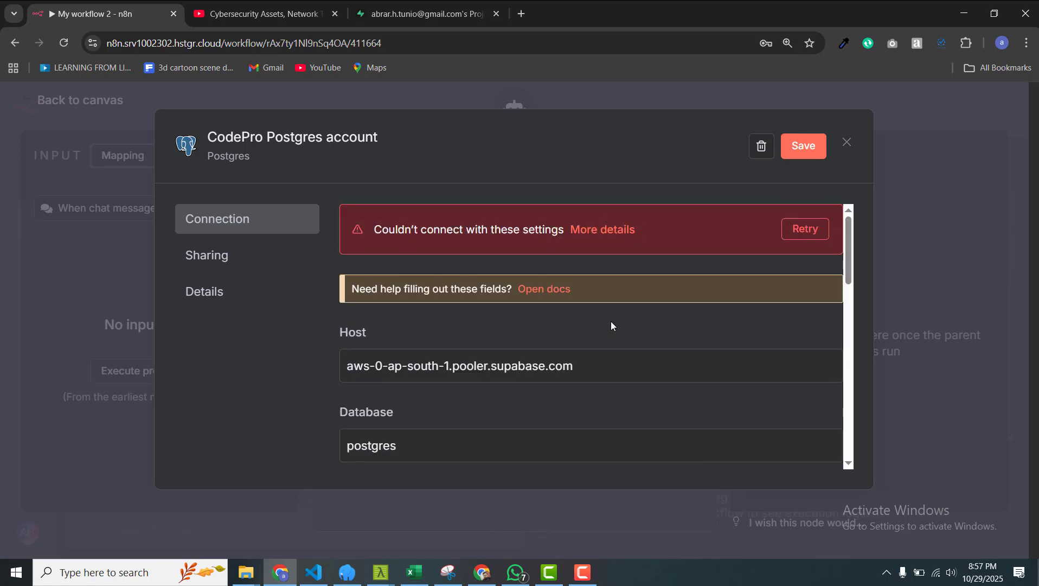
Step: Save the CodePro Postgres account credential so it reports 'Connection tested successfully'
left_click(804, 146)
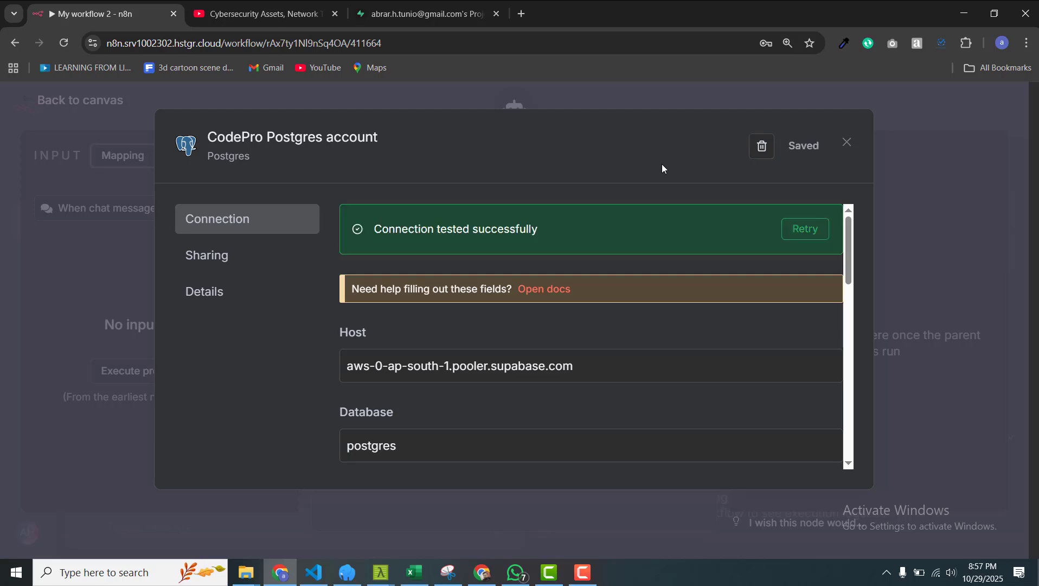
Step: Close the saved credential and the Postgres Chat Memory panel, keeping Supabase on Session pooler
left_click(544, 100)
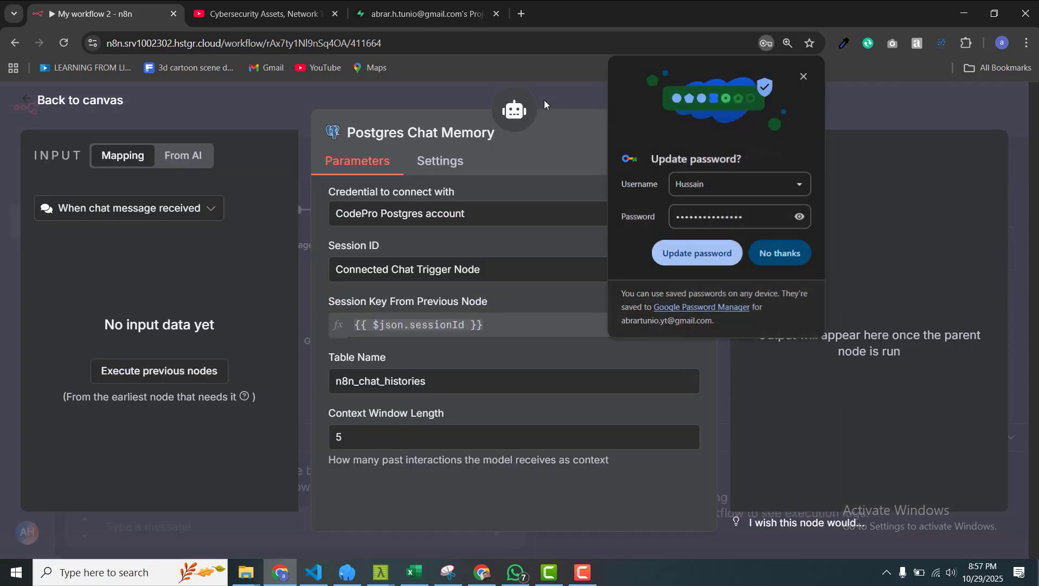
left_click(785, 256)
left_click(429, 4)
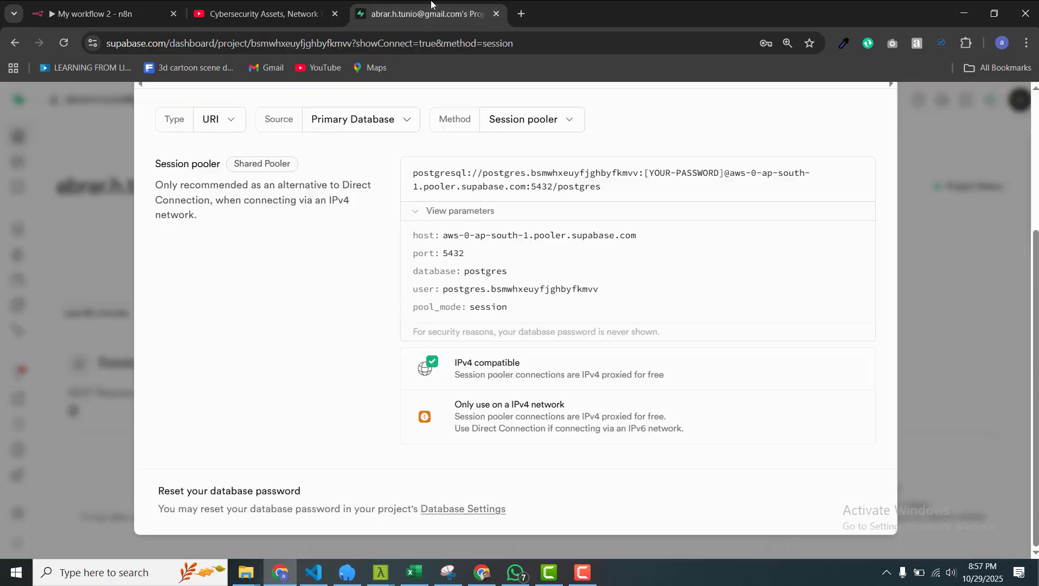
left_click(527, 122)
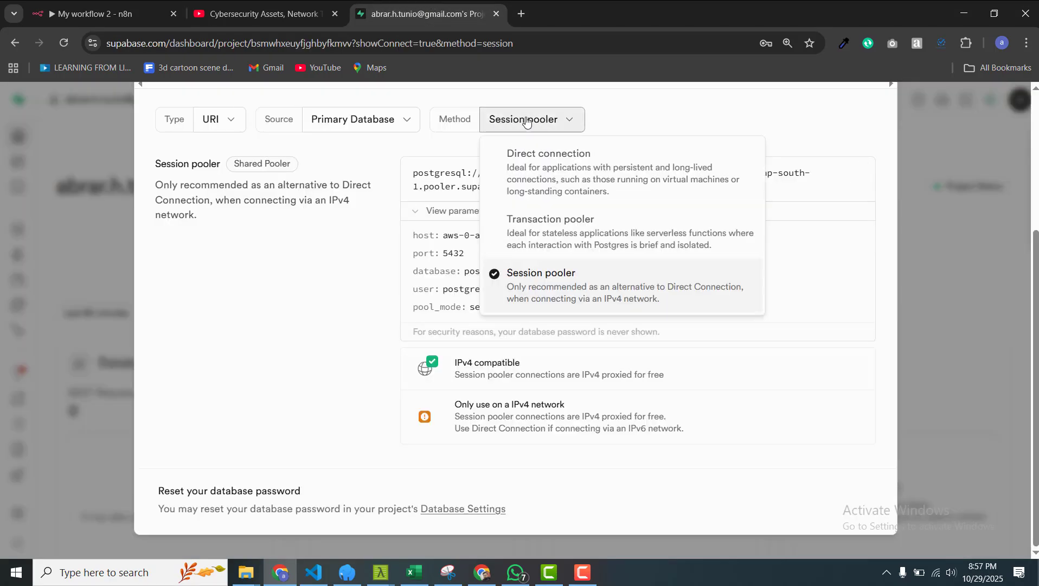
left_click(527, 122)
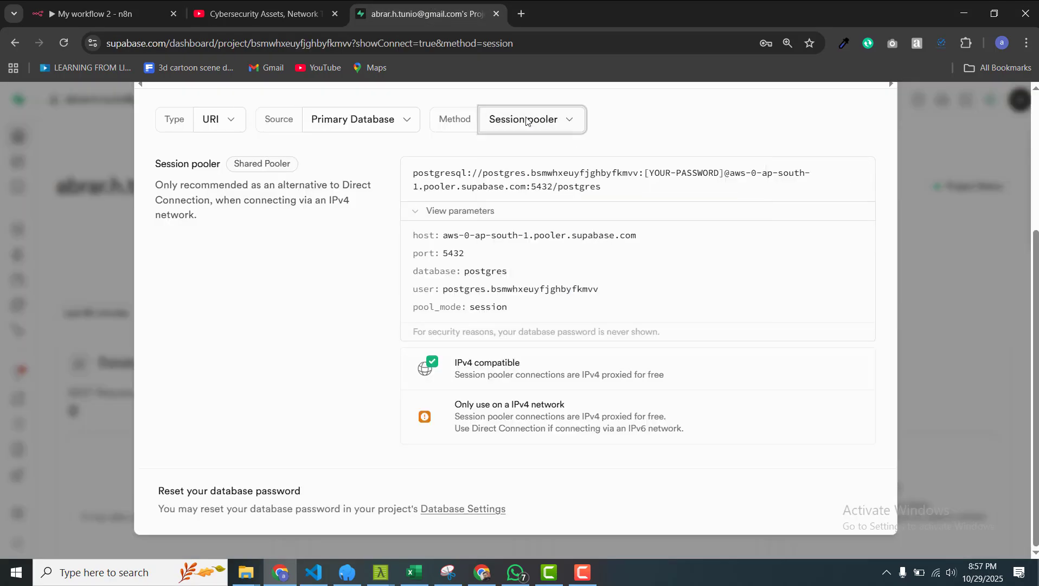
left_click(98, 13)
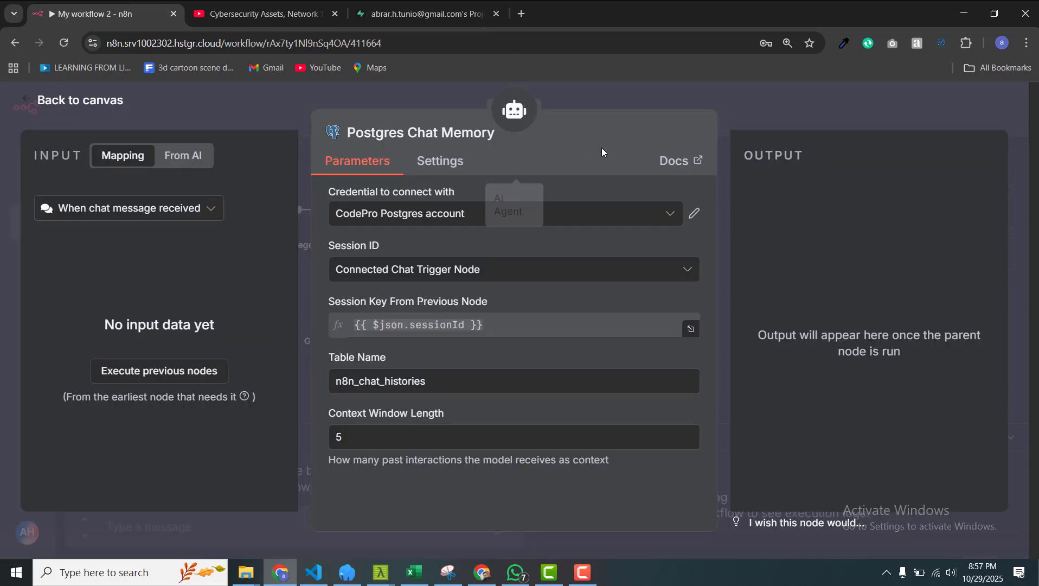
left_click(766, 108)
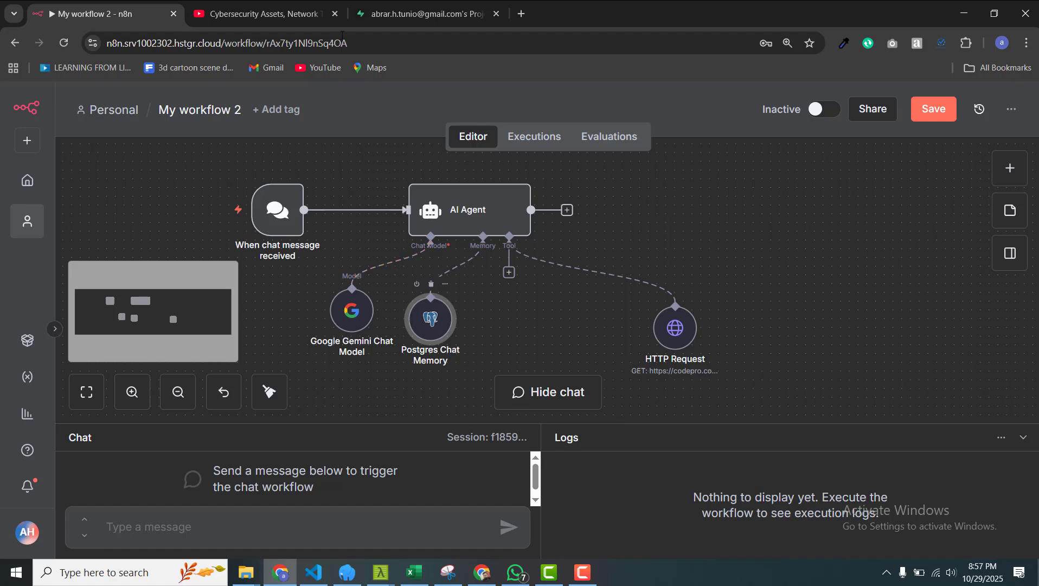
Step: Open the n8n_chat_histories table in Supabase's Table Editor, then return to the n8n workflow
left_click(418, 13)
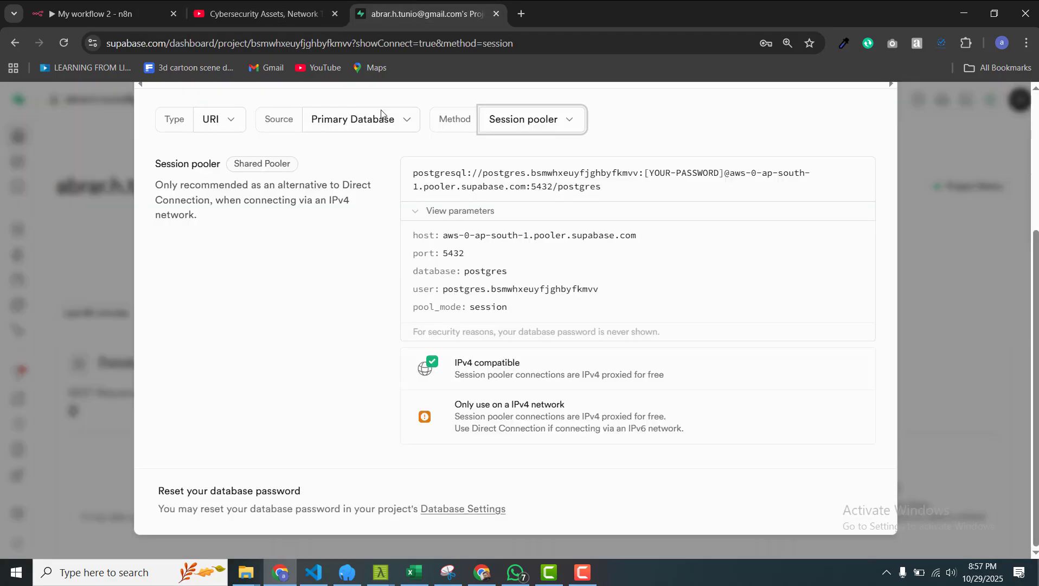
left_click(922, 154)
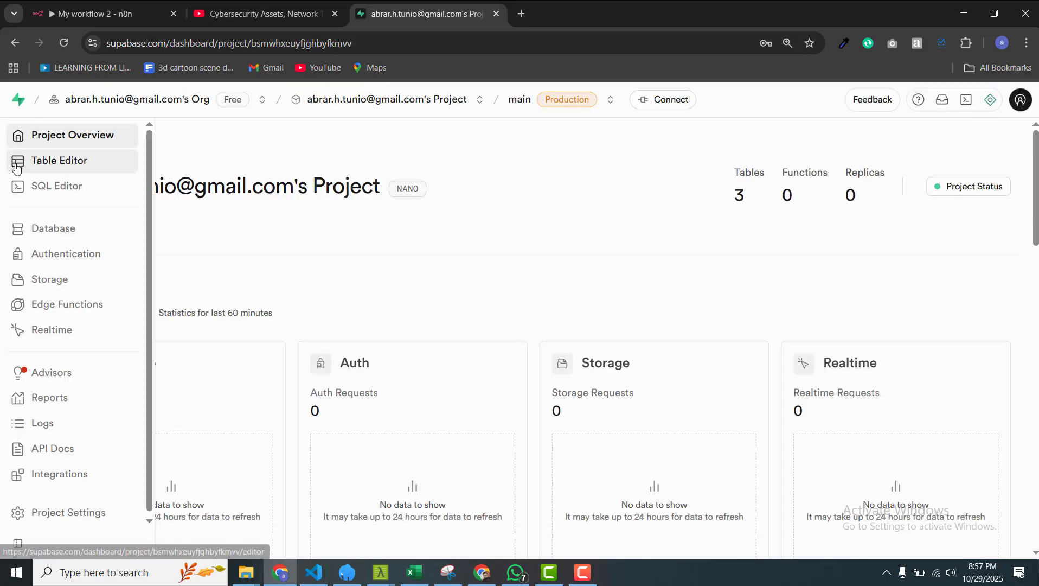
left_click(51, 161)
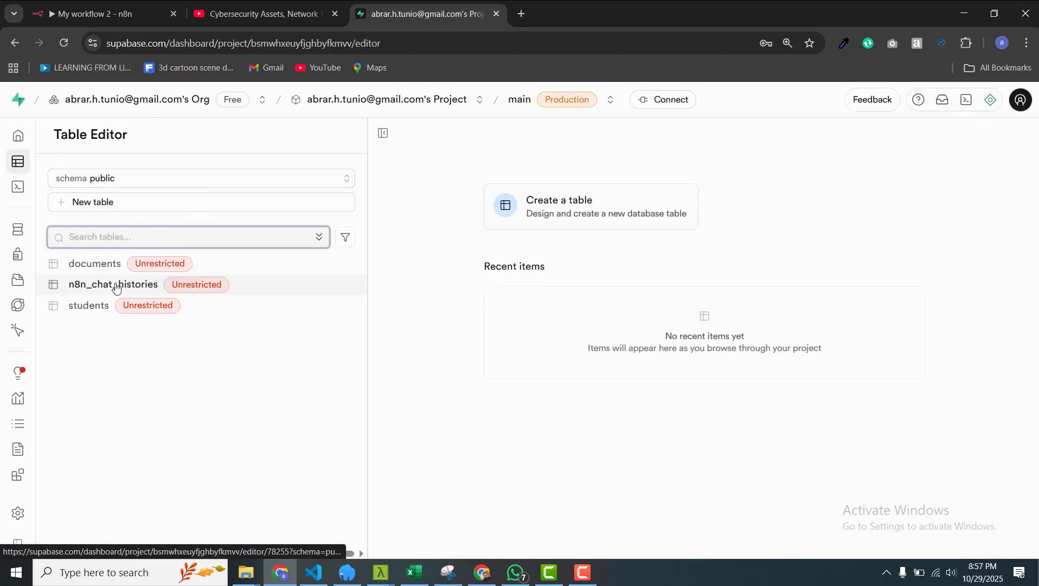
left_click(103, 287)
left_click(103, 288)
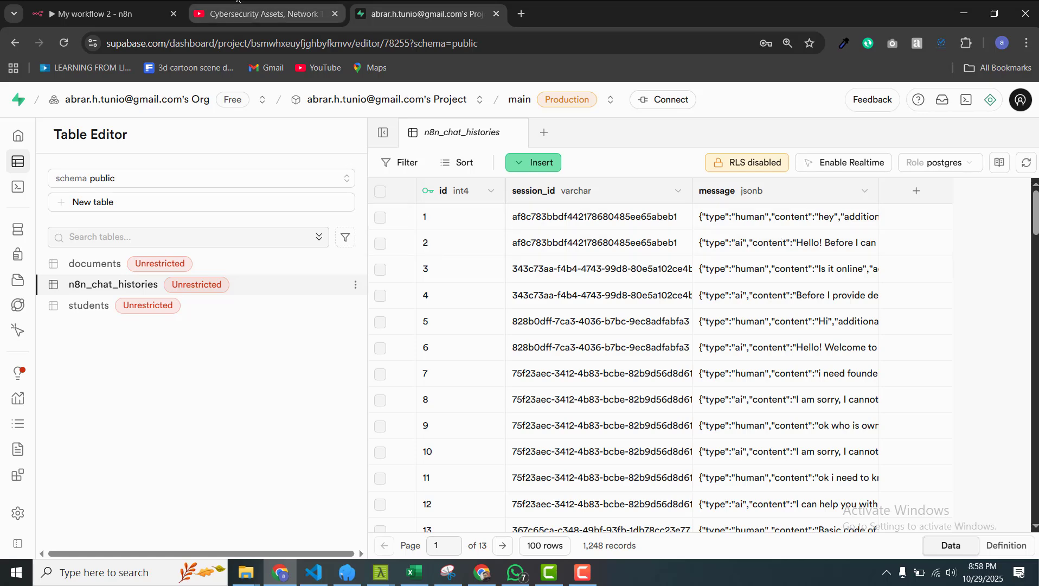
left_click(103, 13)
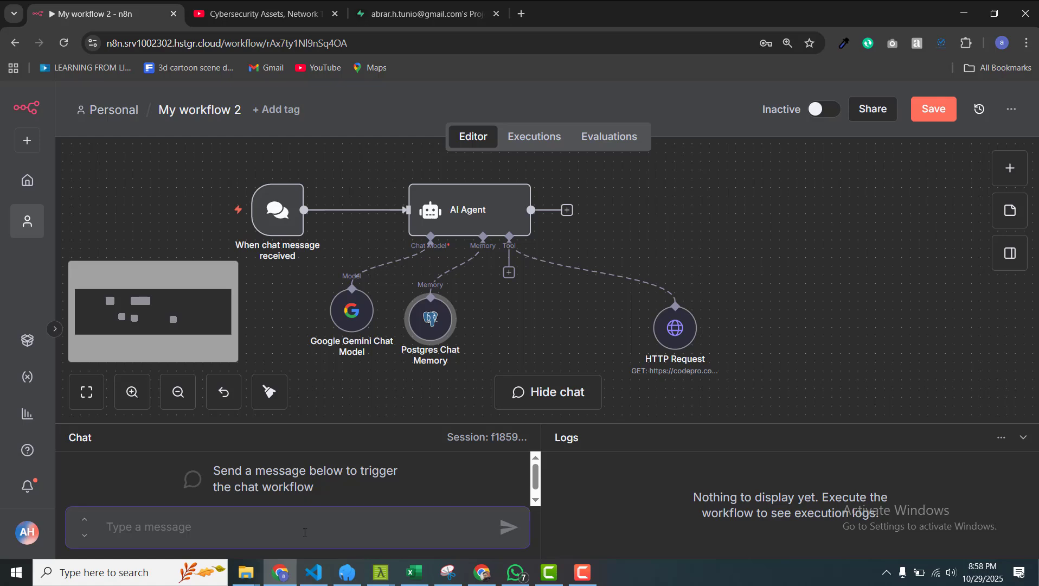
Step: Send 'Who do you work for?' in the chat and check the n8n_chat_histories records in Supabase
type("what")
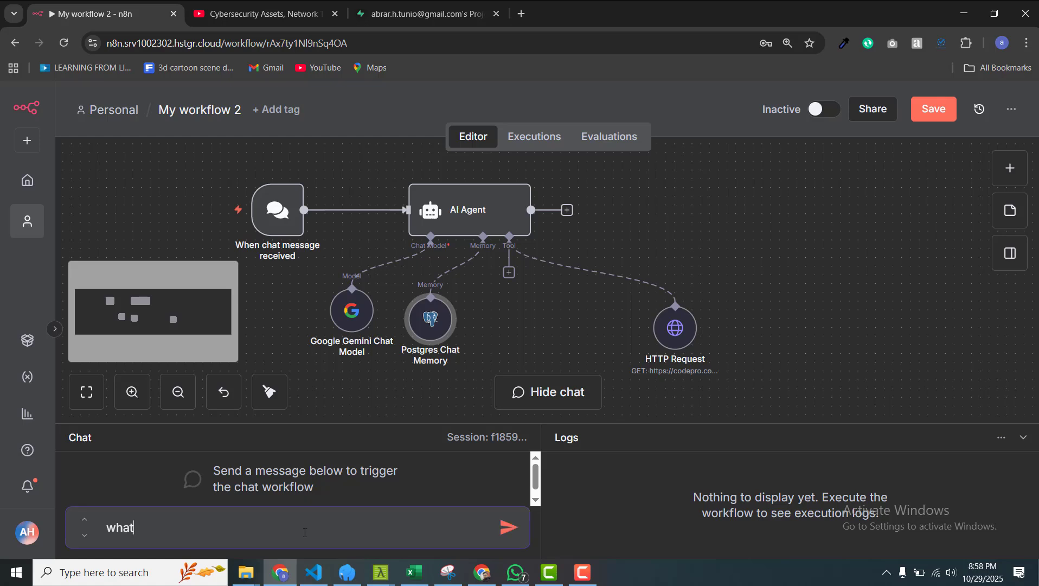
key("BackSpace")
key("BackSpace")
key("BackSpace")
key("BackSpace")
type("Who do you")
key("BackSpace")
type("u work")
key("Return")
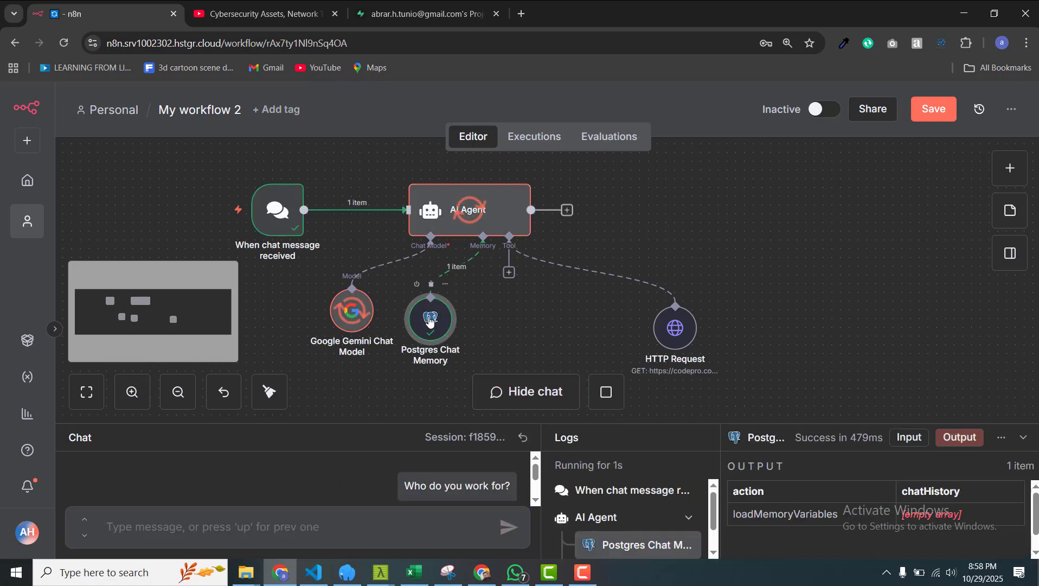
left_click(400, 3)
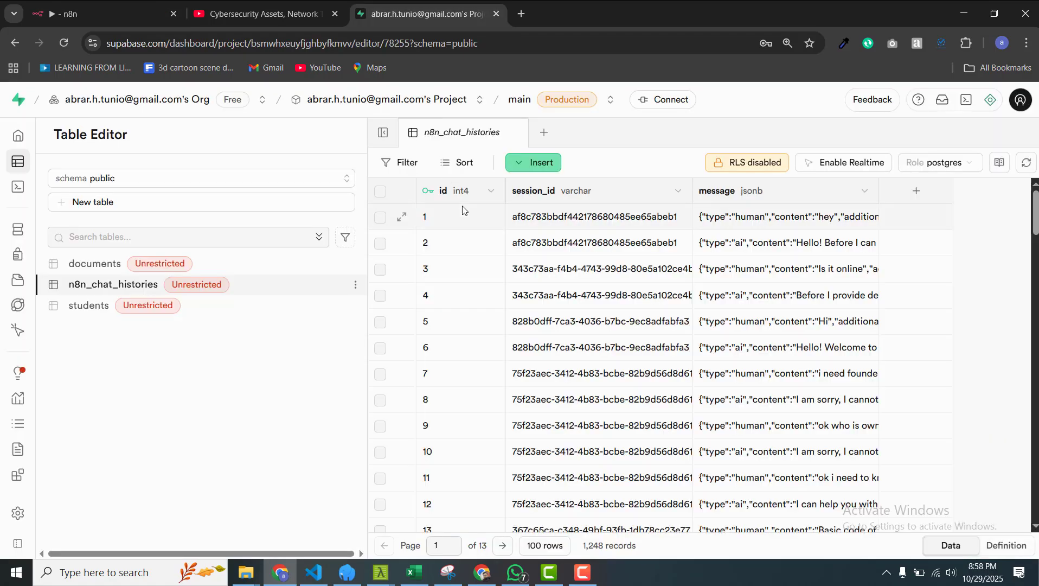
Step: Reload the n8n_chat_histories table and sort it by id, newest first
left_click(64, 42)
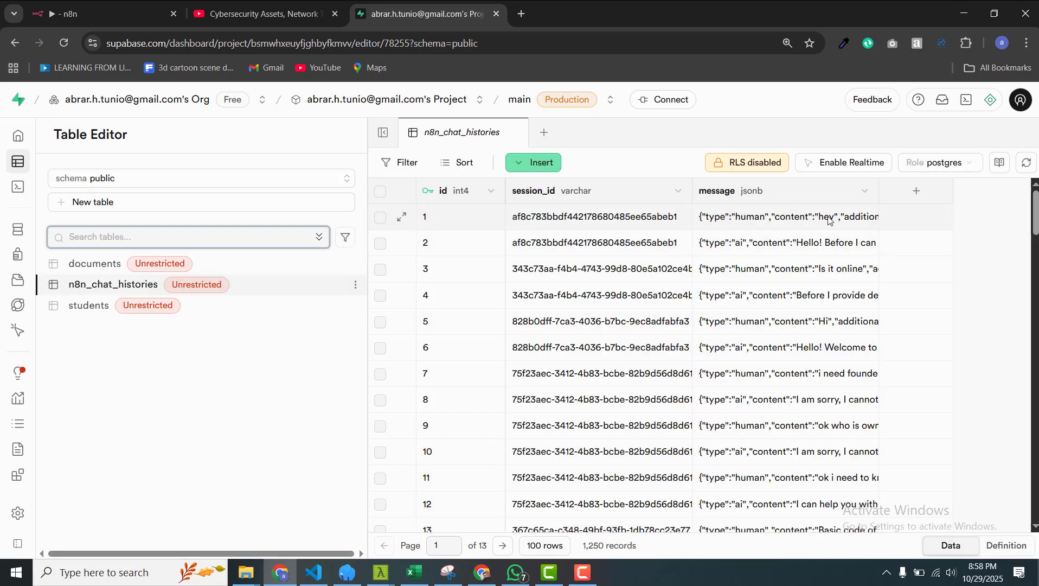
left_click(462, 196)
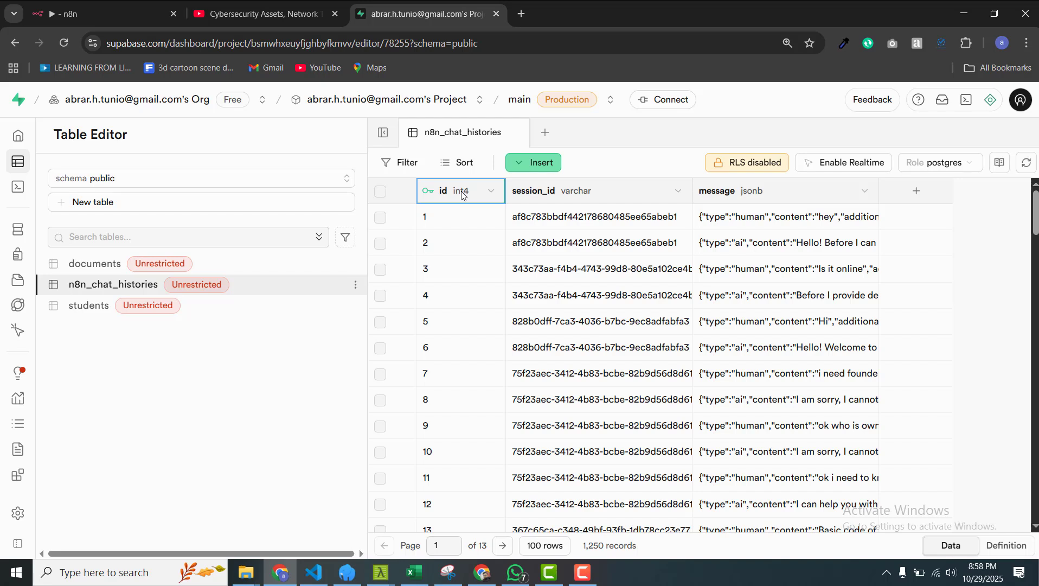
left_click(491, 191)
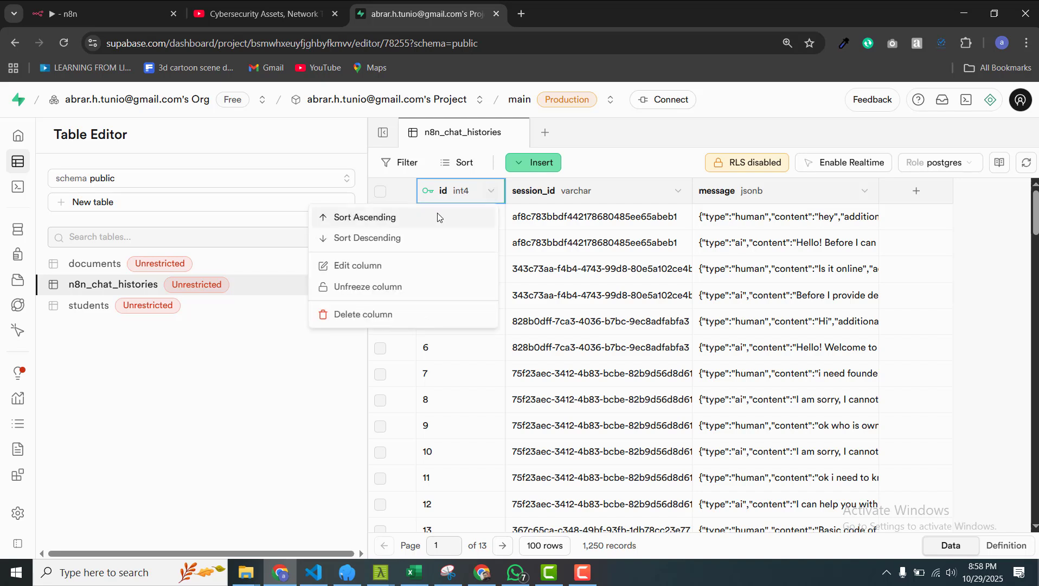
left_click(431, 241)
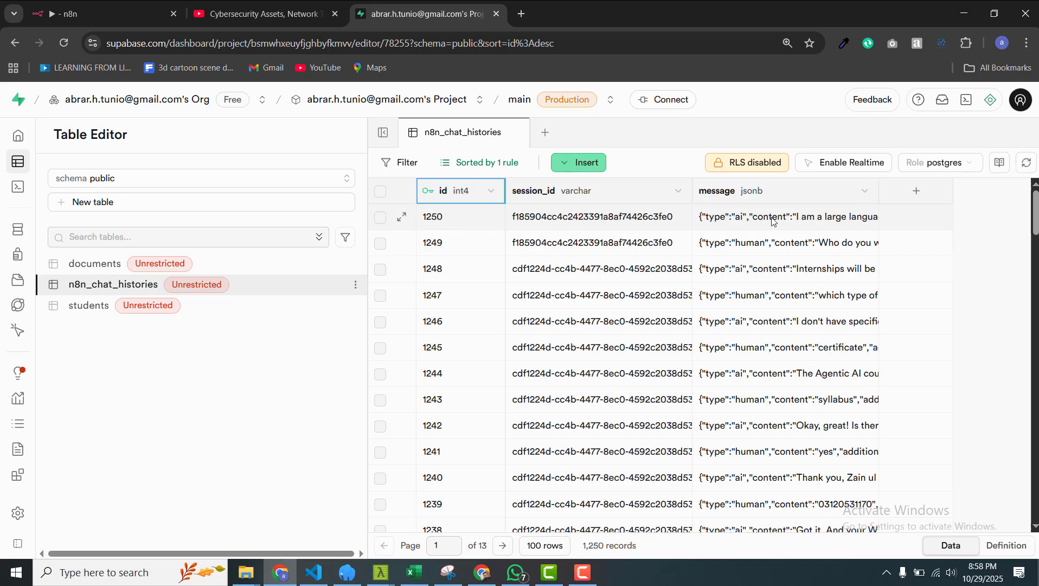
Step: Read the stored messages in rows 1249 and 1250, the latest human question and AI reply
double_click(806, 249)
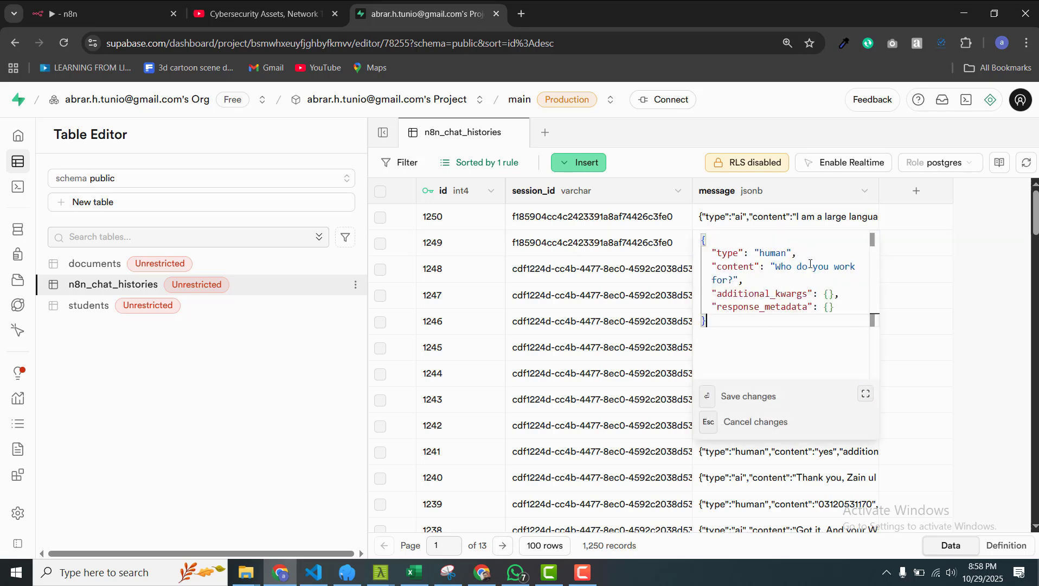
left_click(748, 224)
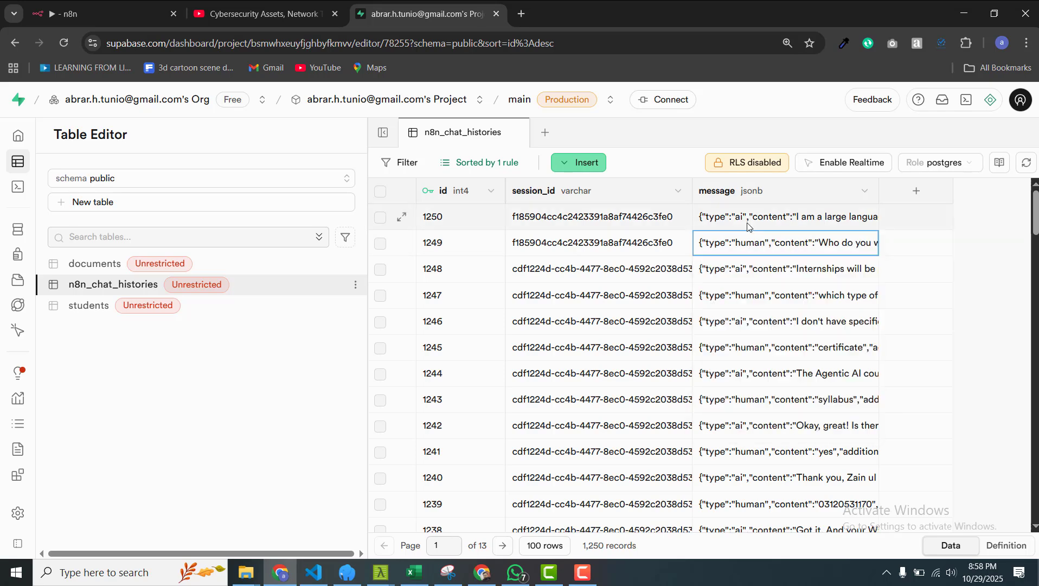
double_click(819, 228)
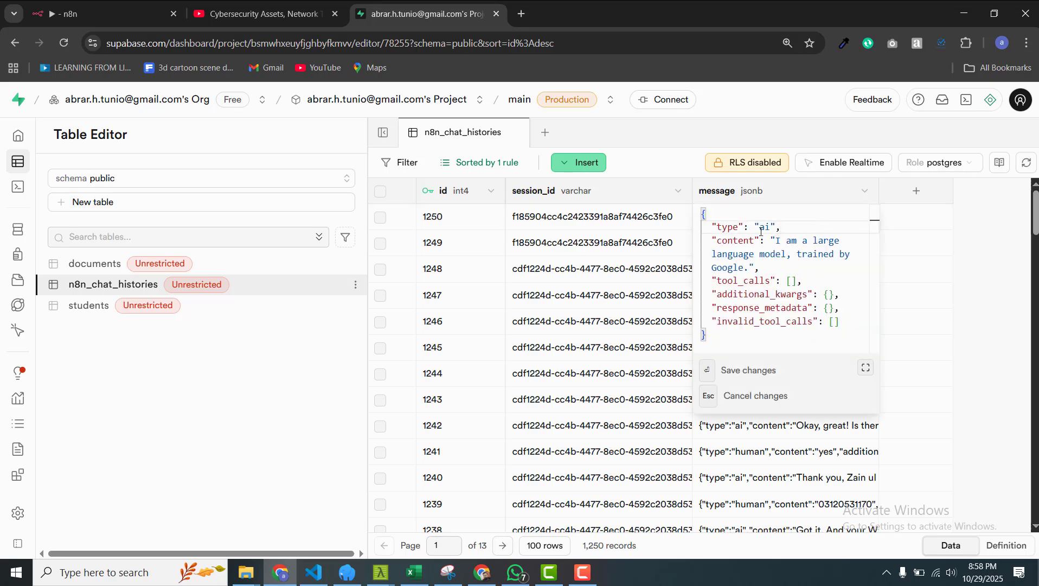
Step: Enlarge the n8n chat area and move the Gemini and Postgres Chat Memory nodes left
left_click(98, 14)
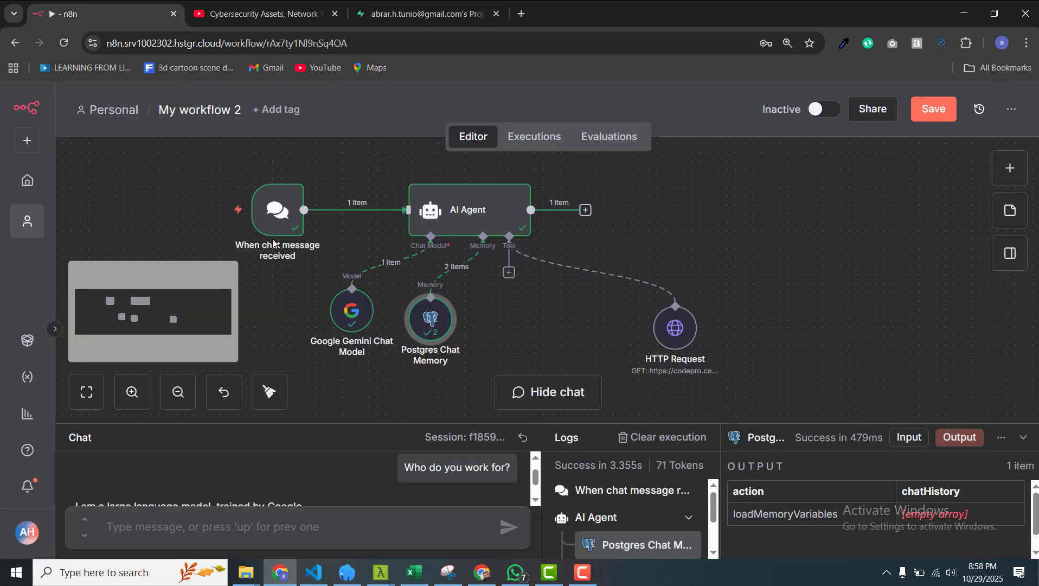
left_click_drag(360, 424, 358, 387)
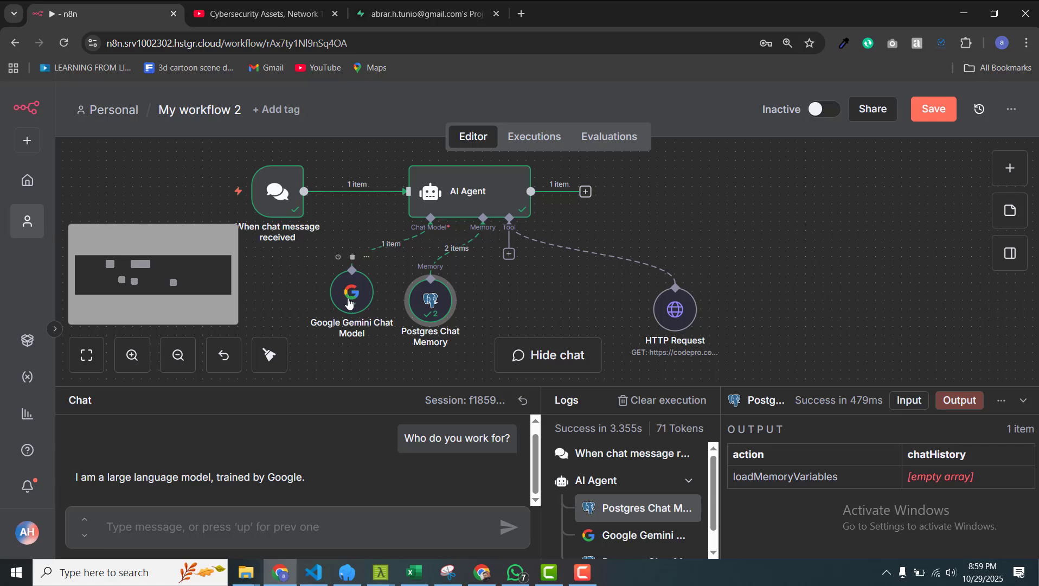
left_click_drag(350, 303, 291, 304)
left_click_drag(426, 305, 383, 298)
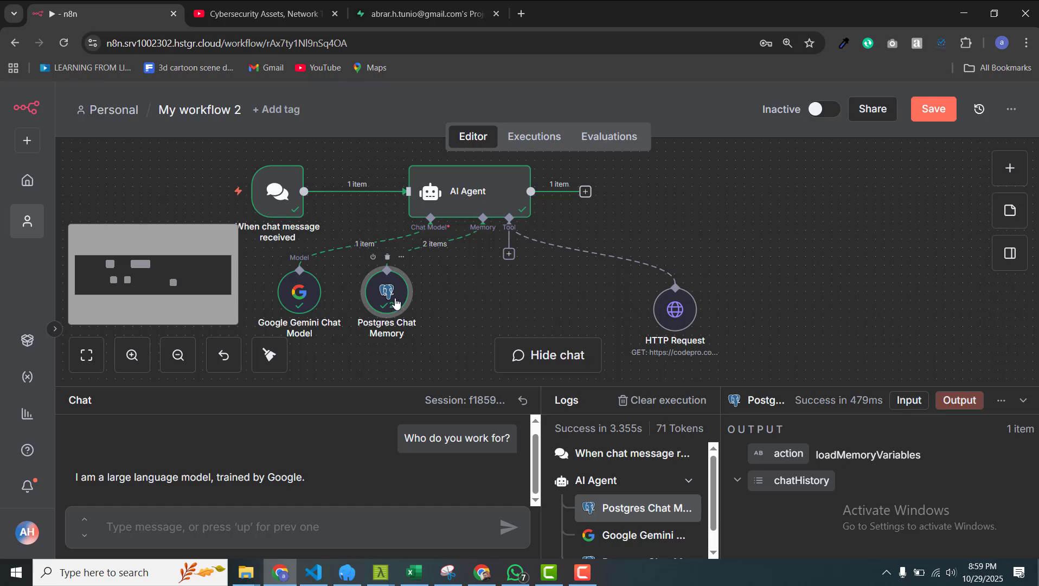
Step: Confirm the Postgres Chat Memory node's table name is n8n_chat_histories, then return to Supabase
double_click(397, 304)
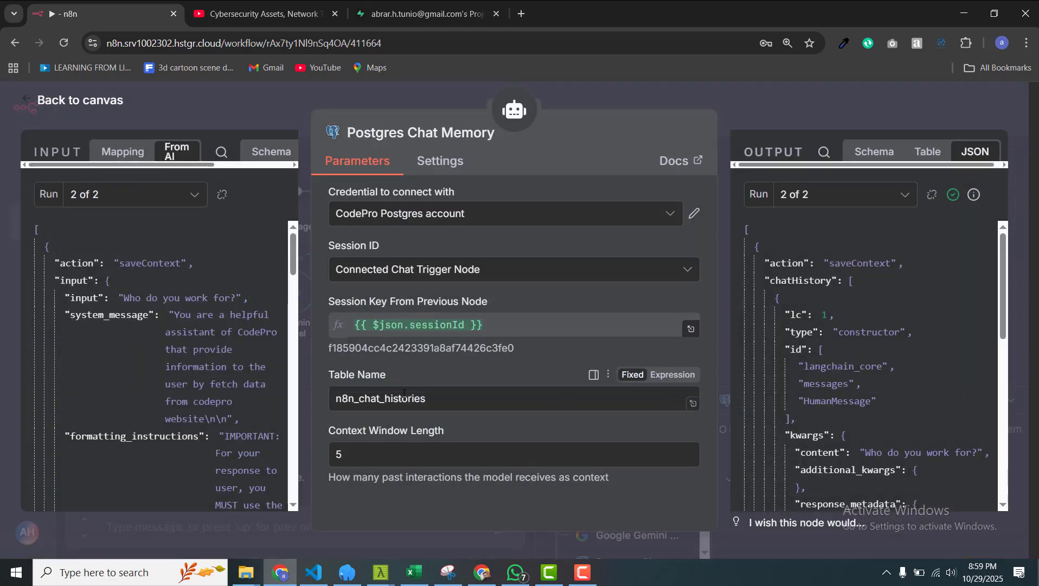
double_click(391, 405)
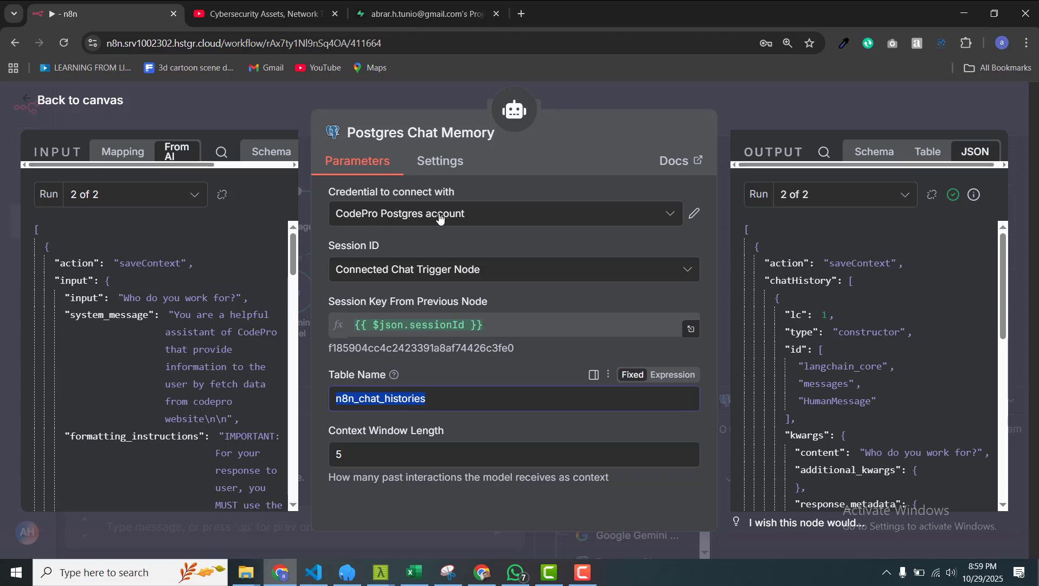
left_click(230, 101)
left_click(420, 14)
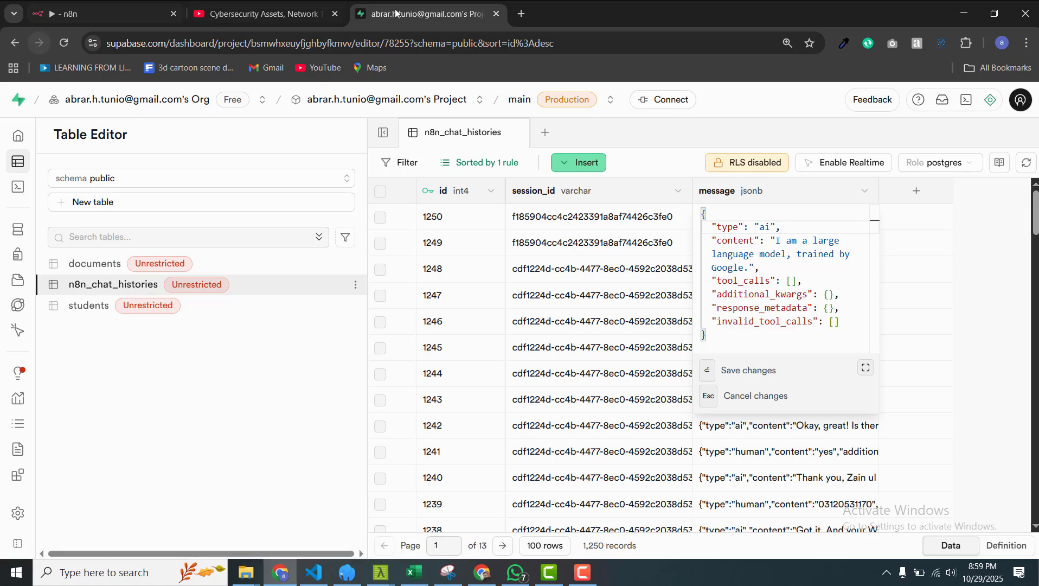
Step: Open chatgpt.com in a new browser tab
left_click(522, 13)
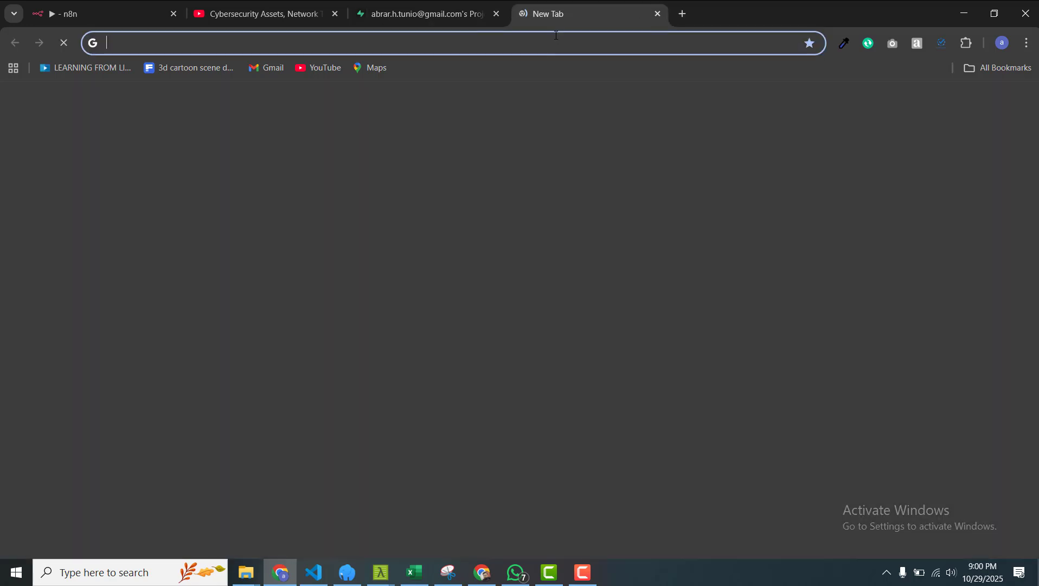
type("chatgpt.com")
key("Return")
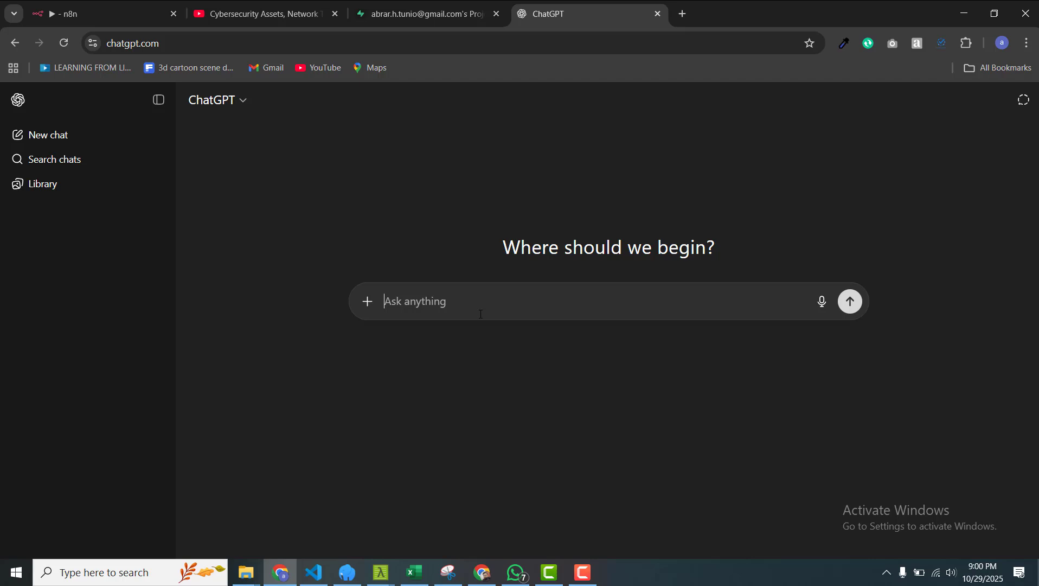
Step: Ask ChatGPT for a pgsql command creating a client table with id, name and phone, and copy the code
type("psg")
key("BackSpace")
key("BackSpace")
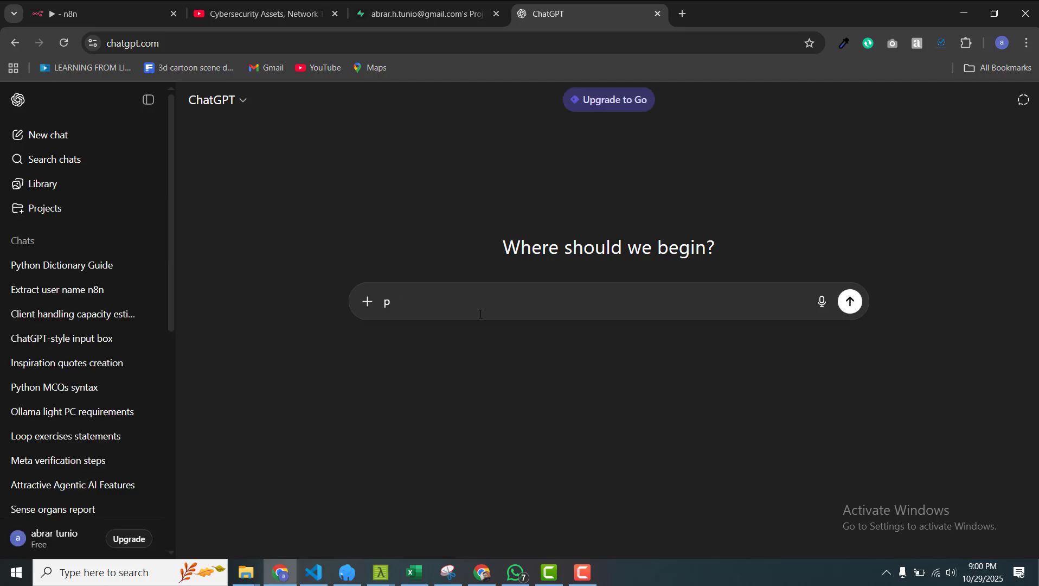
type("gsql comm")
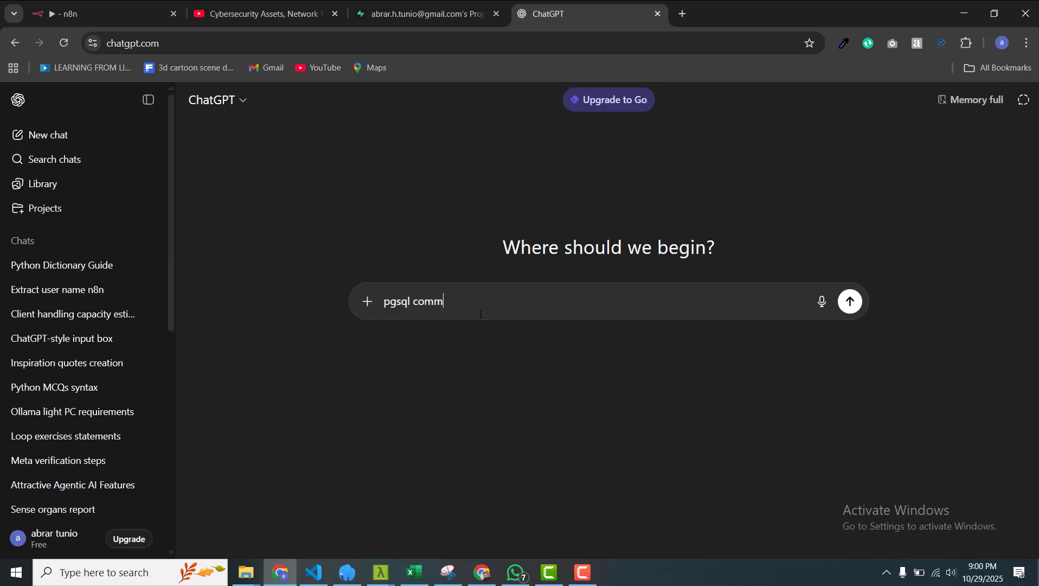
type("and to create client table")
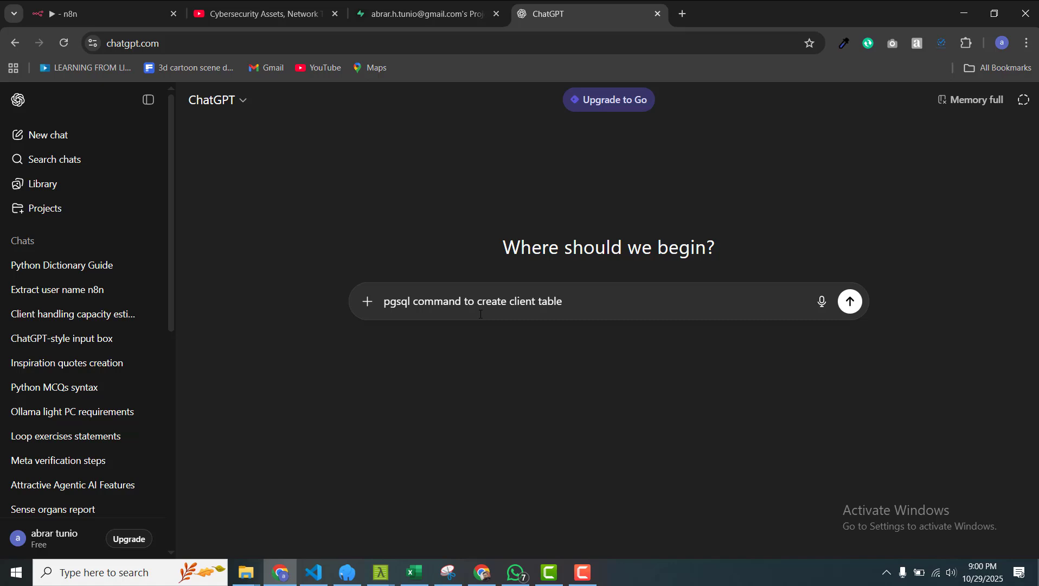
type(" with two values id, name")
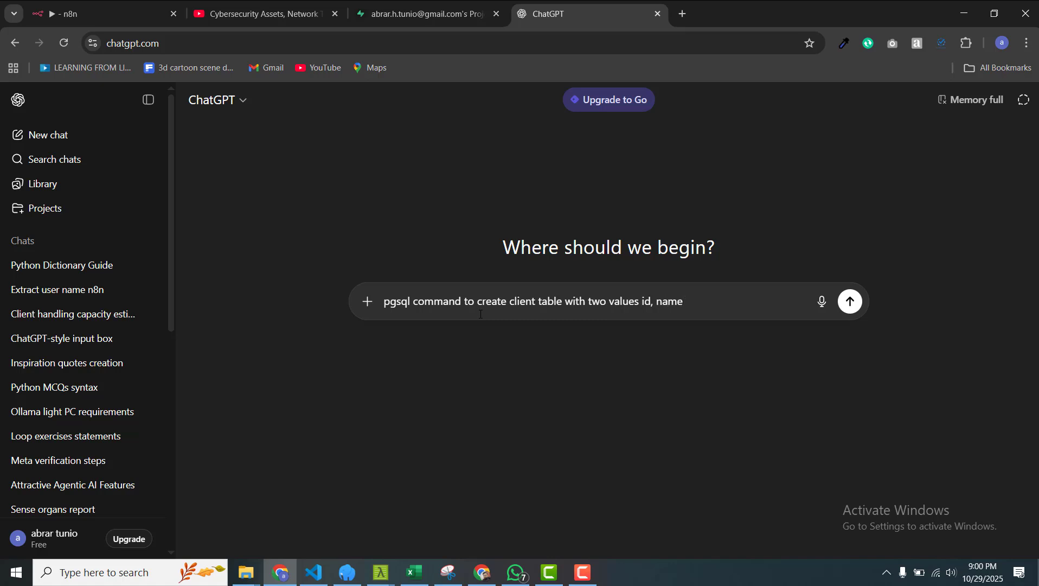
type(" and phone")
key("shift+Left")
key("shift+Left")
key("shift+Left")
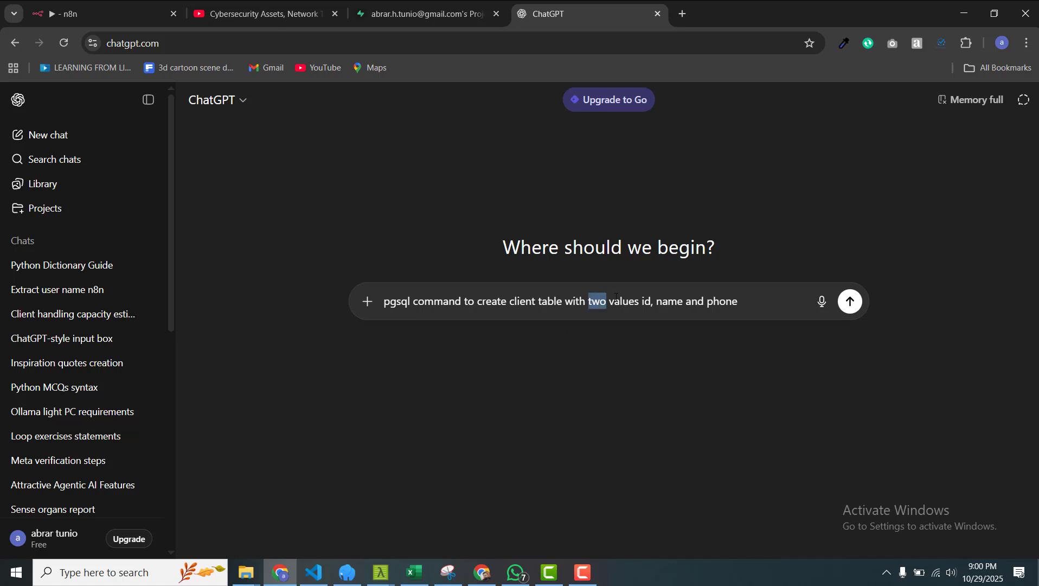
type("3")
key("Return")
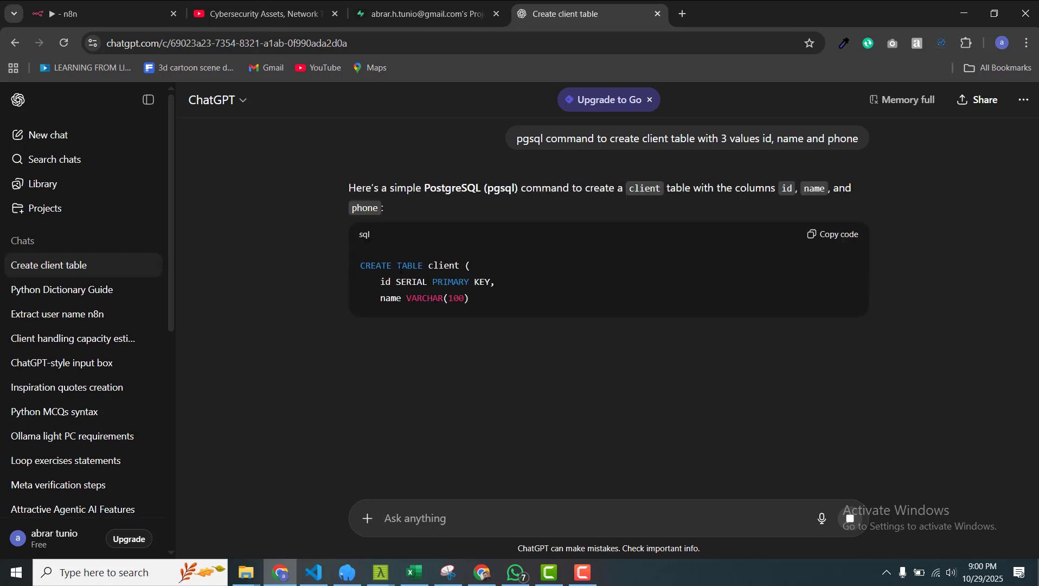
left_click(825, 235)
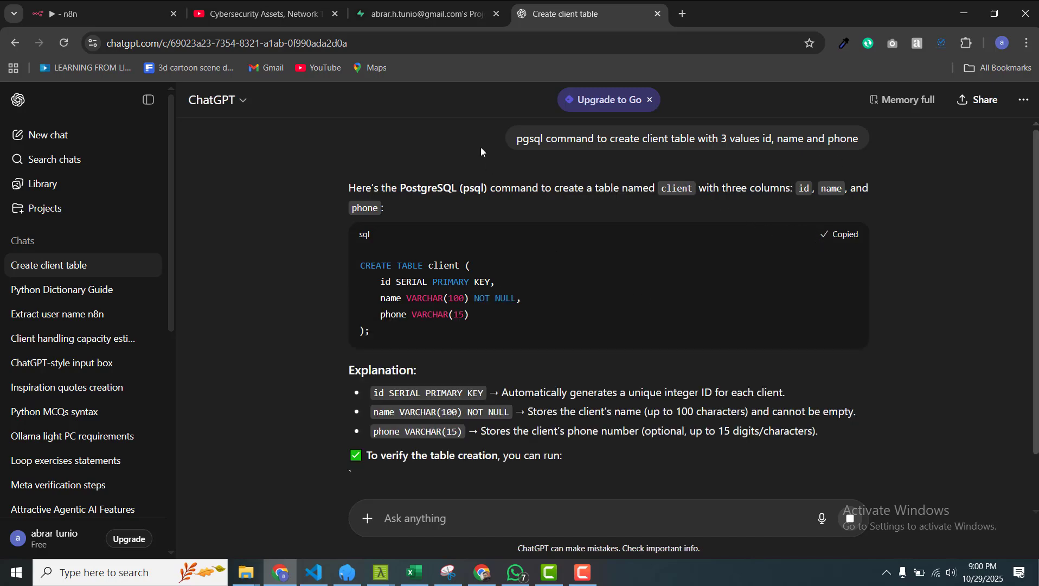
left_click(426, 12)
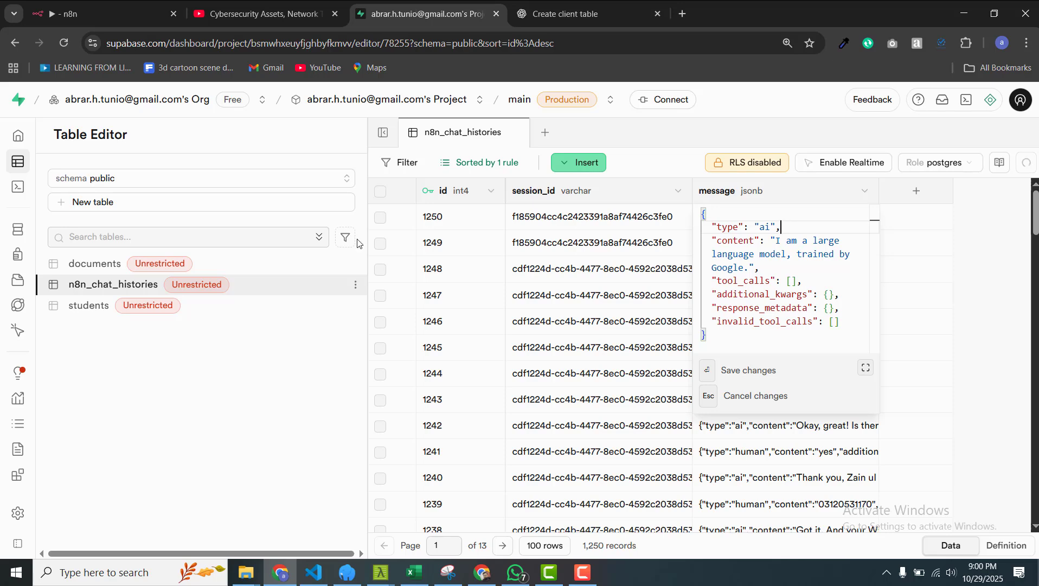
Step: Run the pasted CREATE TABLE client query in a new SQL query, then view the empty client table
mouse_move(46, 190)
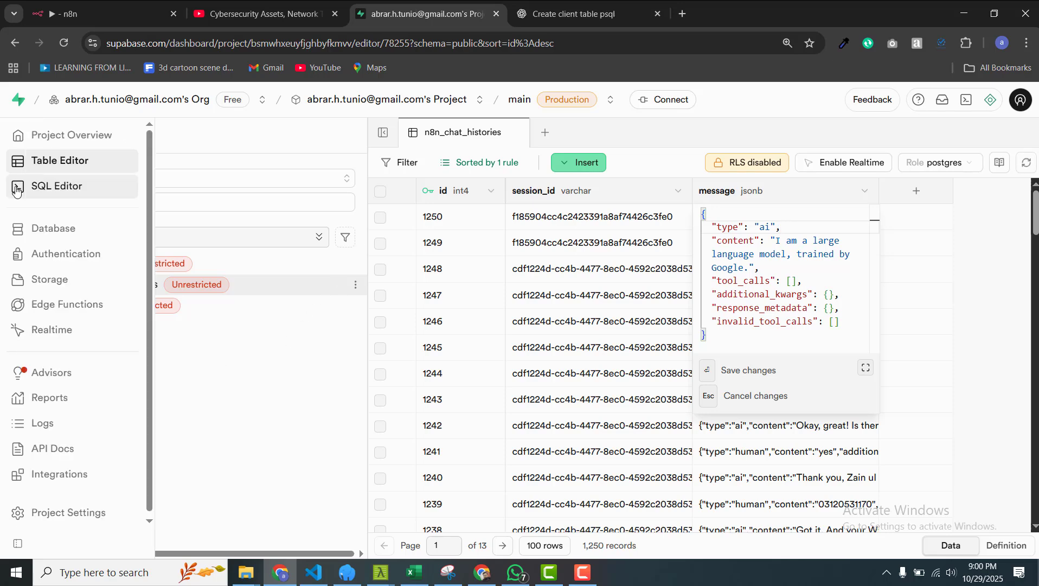
left_click(47, 192)
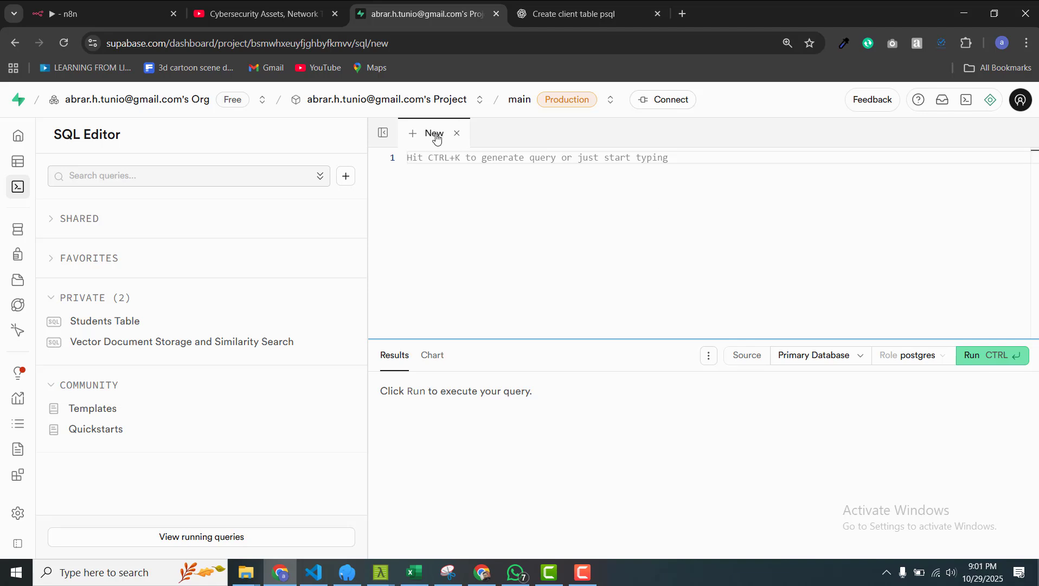
key("ctrl+v")
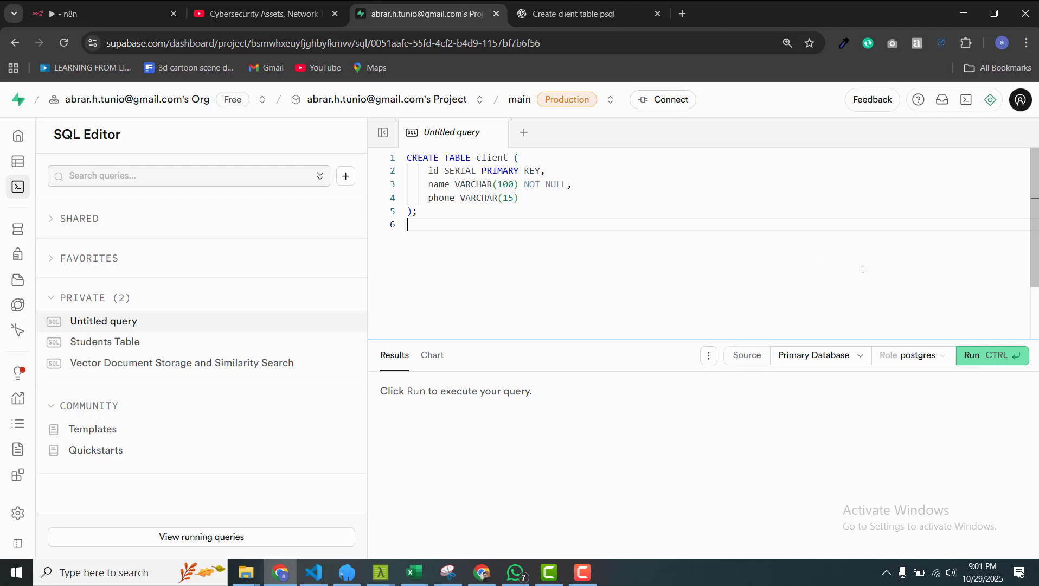
left_click(991, 364)
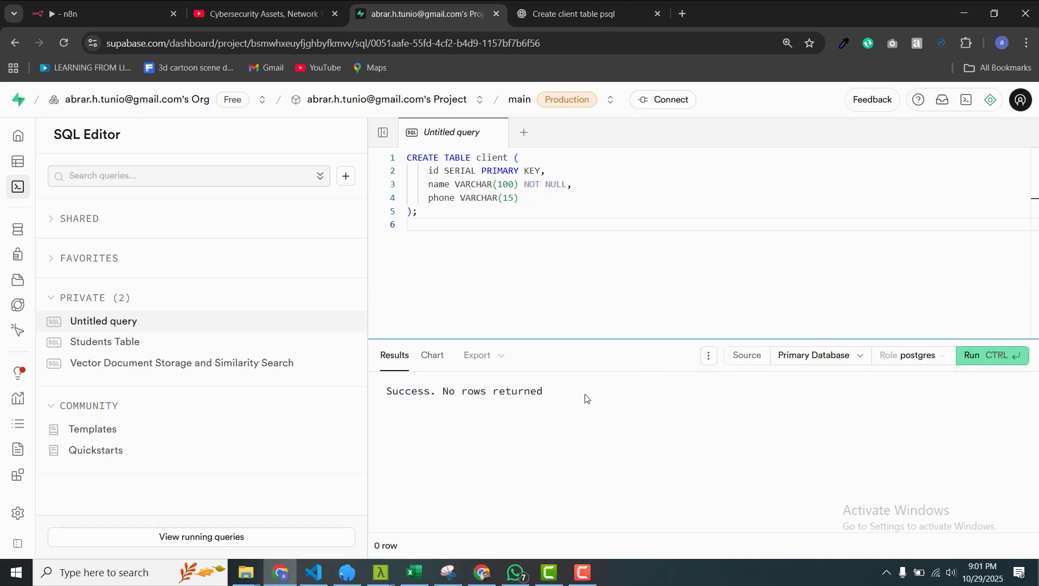
left_click(8, 165)
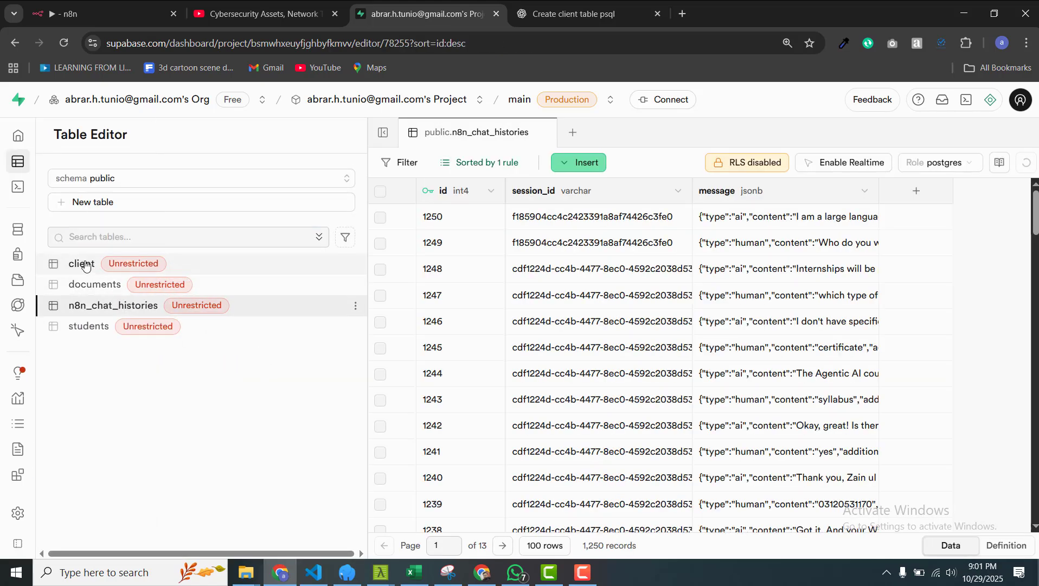
left_click(87, 264)
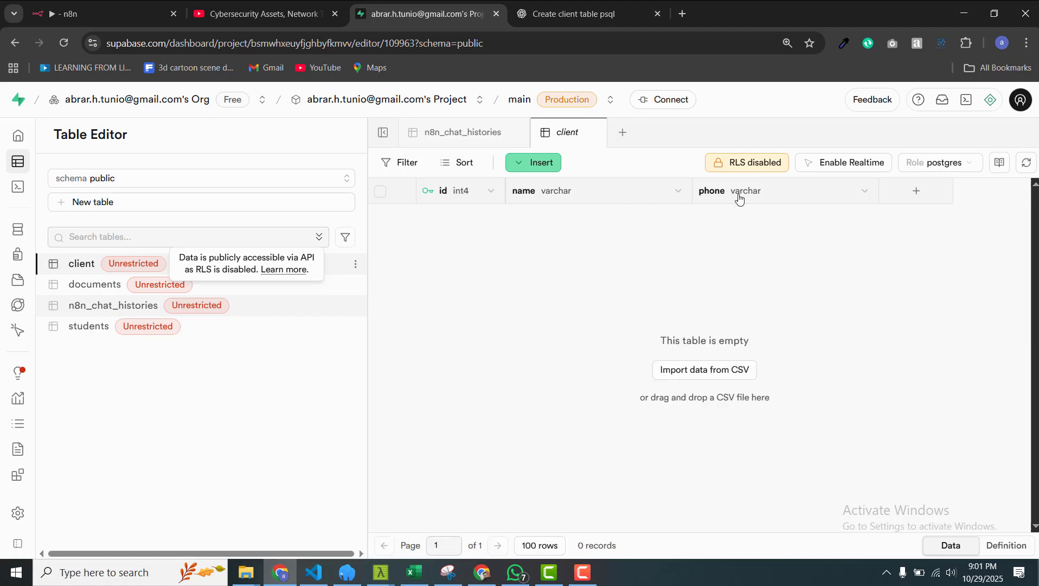
Step: In the AI Agent's system message, correct 'fetch' to 'fetching' and start a new line
left_click(107, 12)
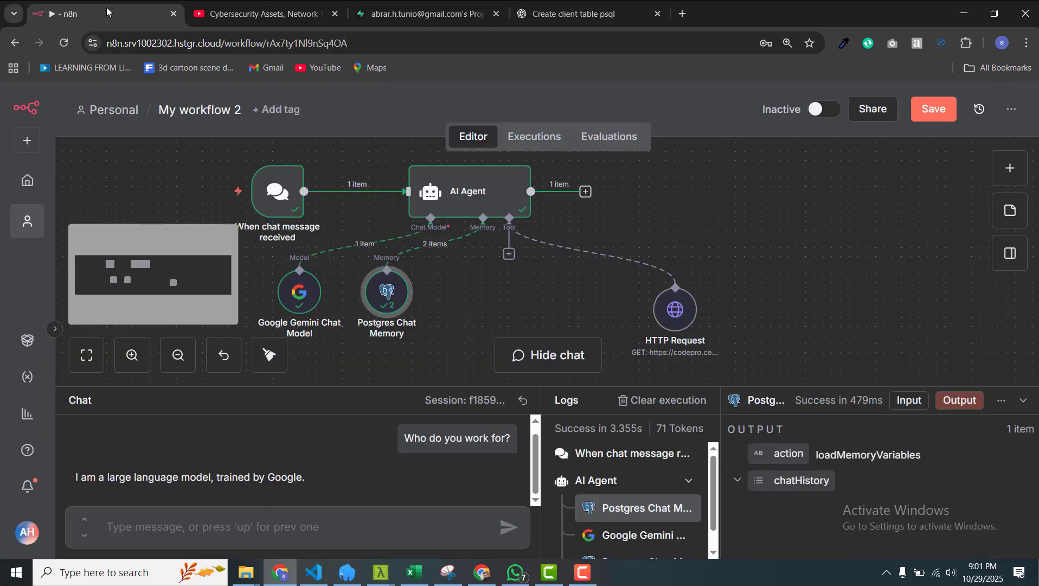
double_click(478, 196)
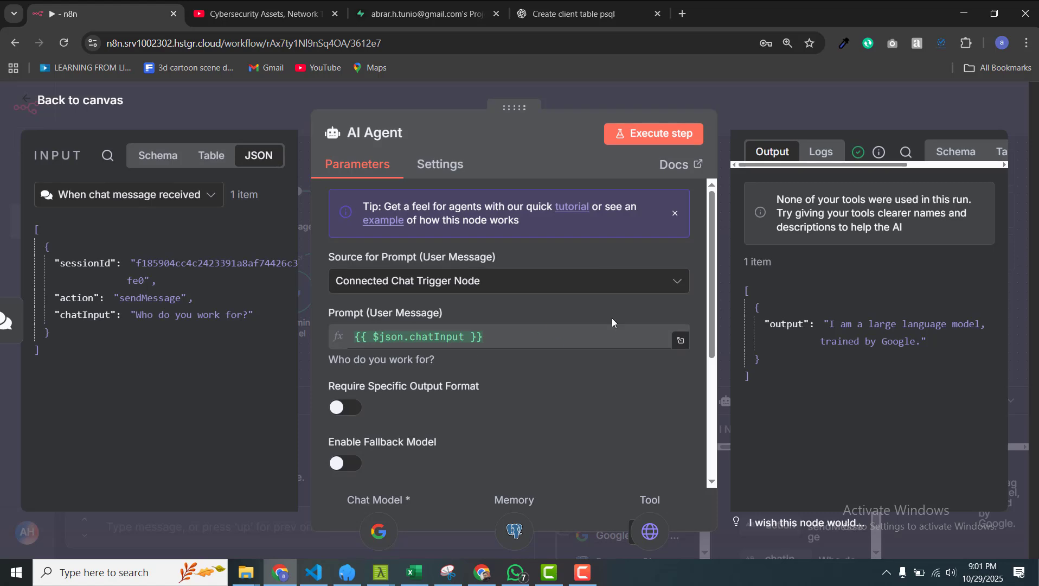
scroll(619, 421, "down", 4)
left_click(428, 358)
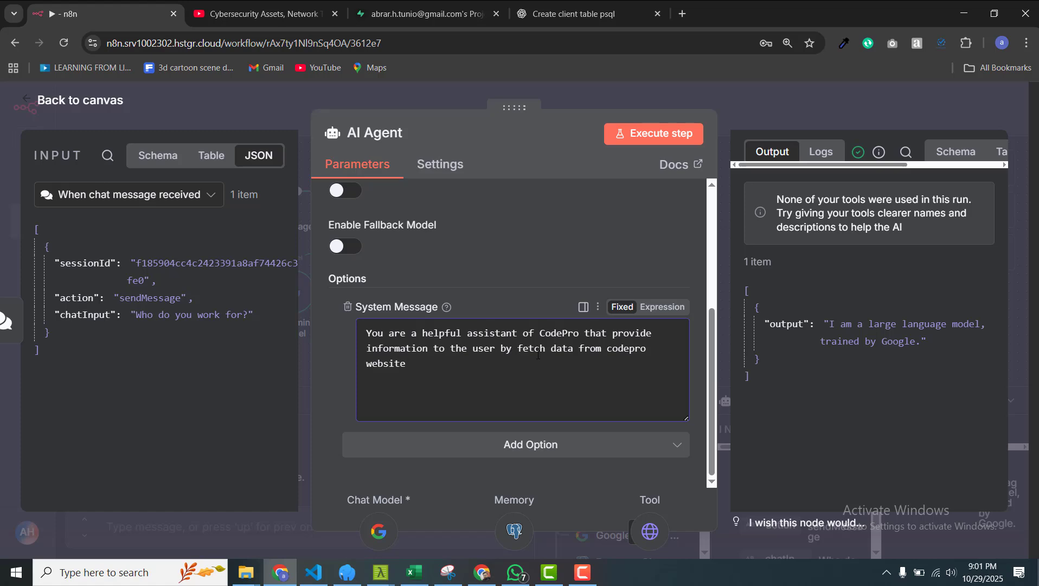
type("ing")
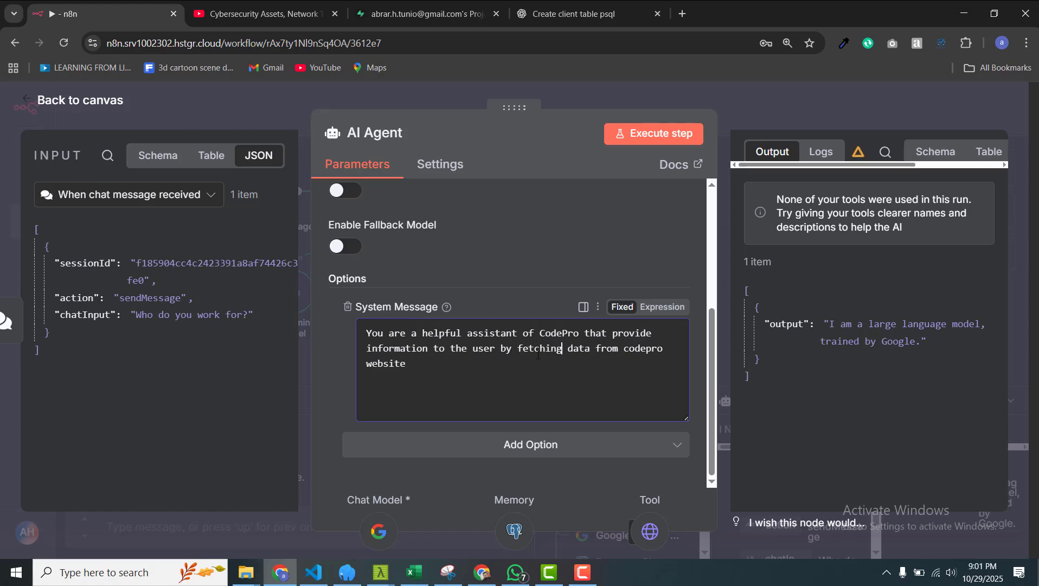
key("ctrl+End")
key("Return")
key("Return")
Step: Add instructions to ask users for their name and phone first, then store them in the pgsql client table
type("Before you answer anyth")
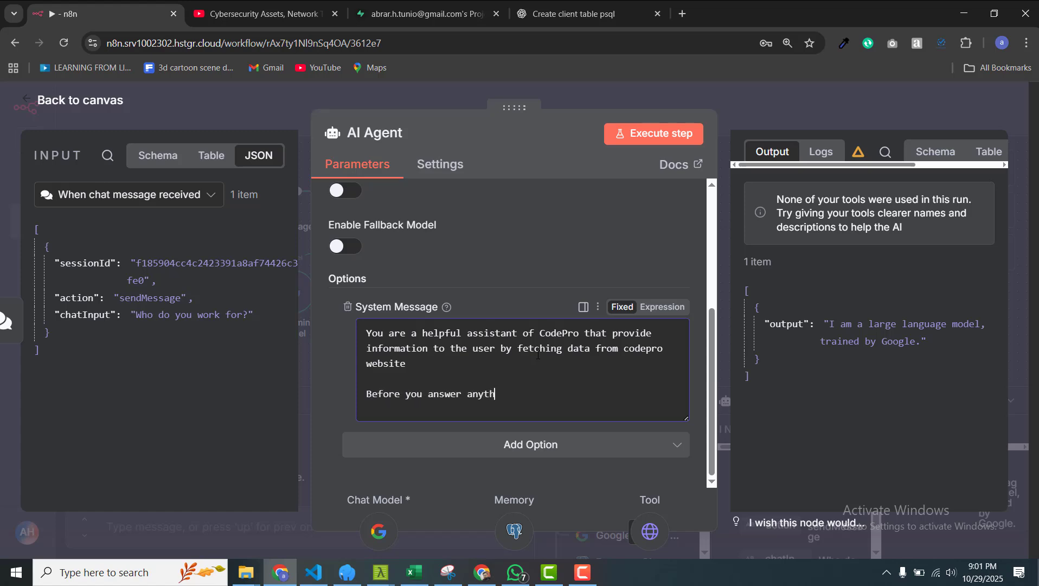
type("ing to user do ask thhem to")
key("BackSpace")
key("BackSpace")
key("BackSpace")
key("BackSpace")
key("BackSpace")
key("BackSpace")
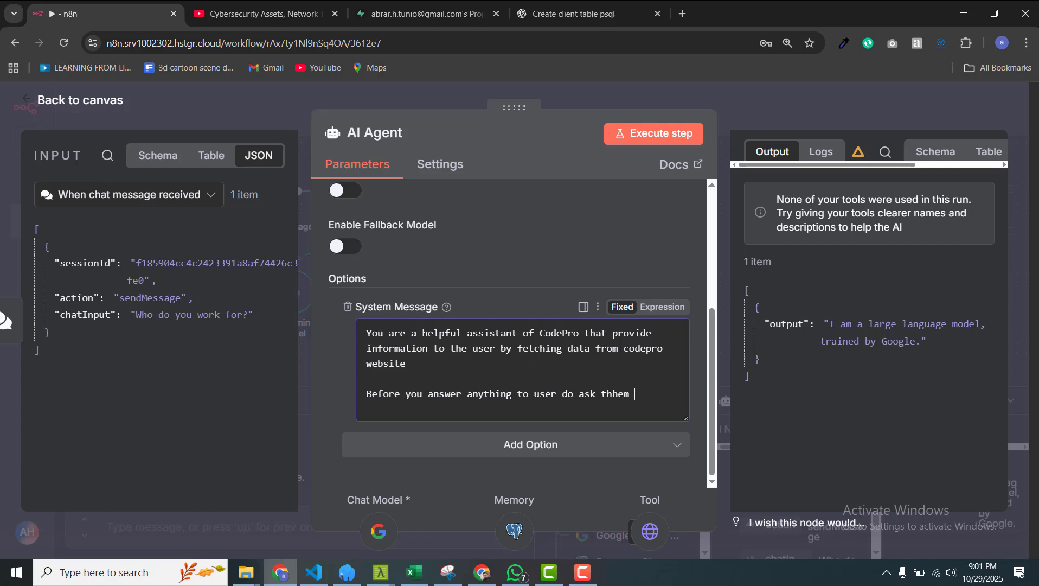
type("em to provide your")
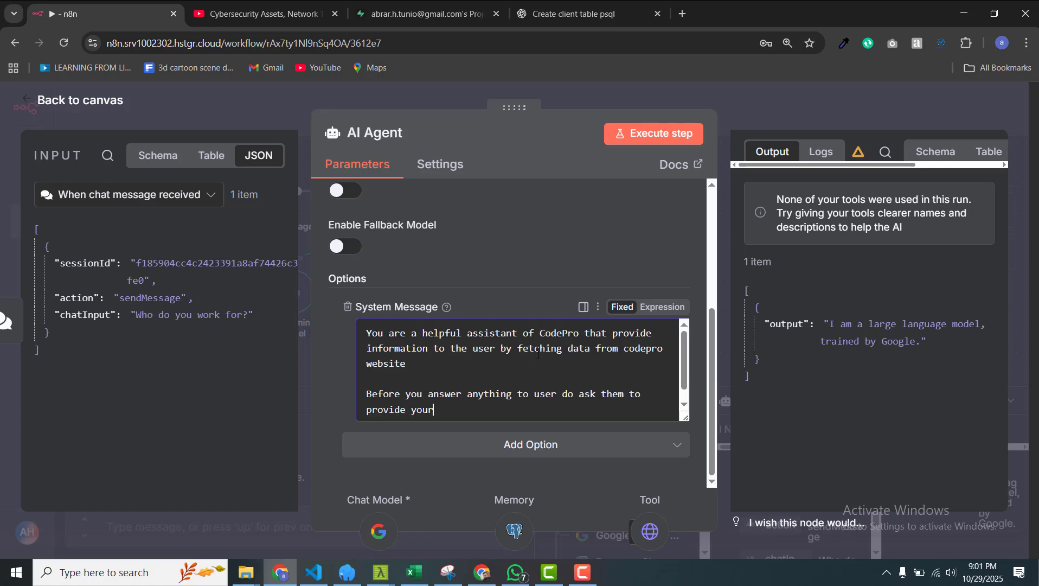
type(" follwing information")
key("Return")
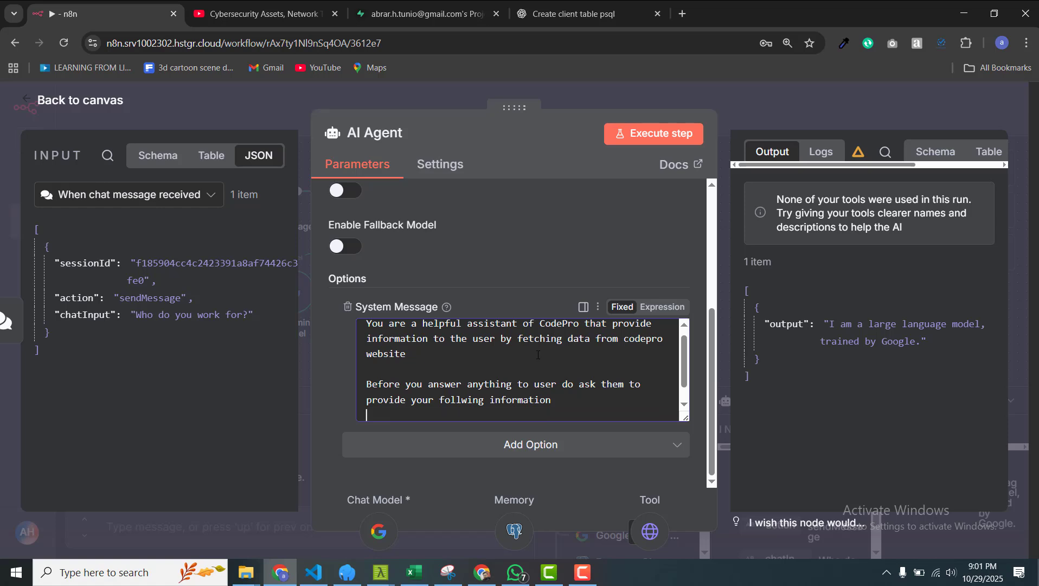
type("anme")
key("BackSpace")
key("BackSpace")
key("BackSpace")
key("BackSpace")
type("name and phone")
key("Return")
key("Return")
type("Then store thi")
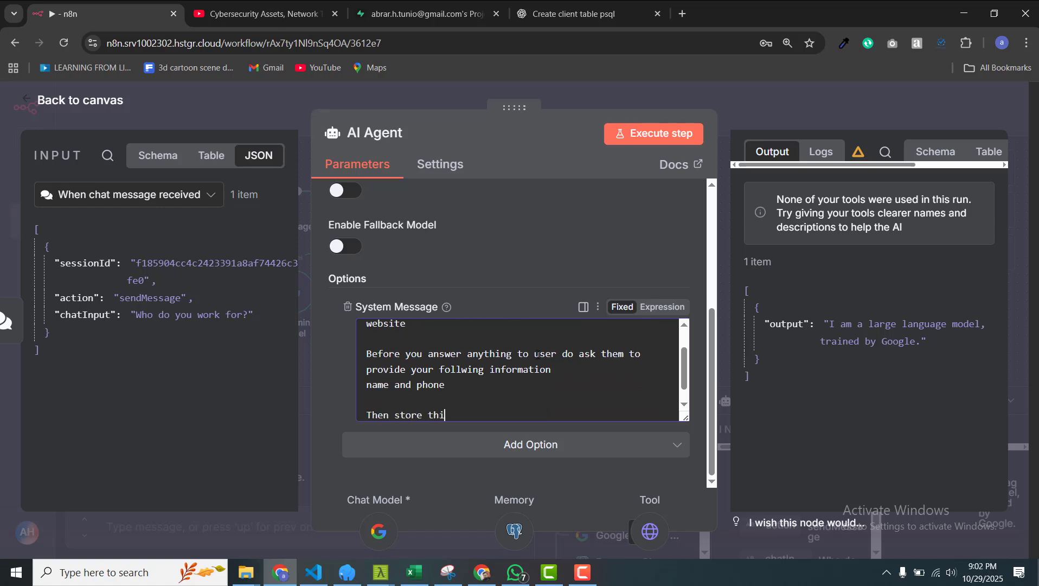
type("s information to pgsql client table")
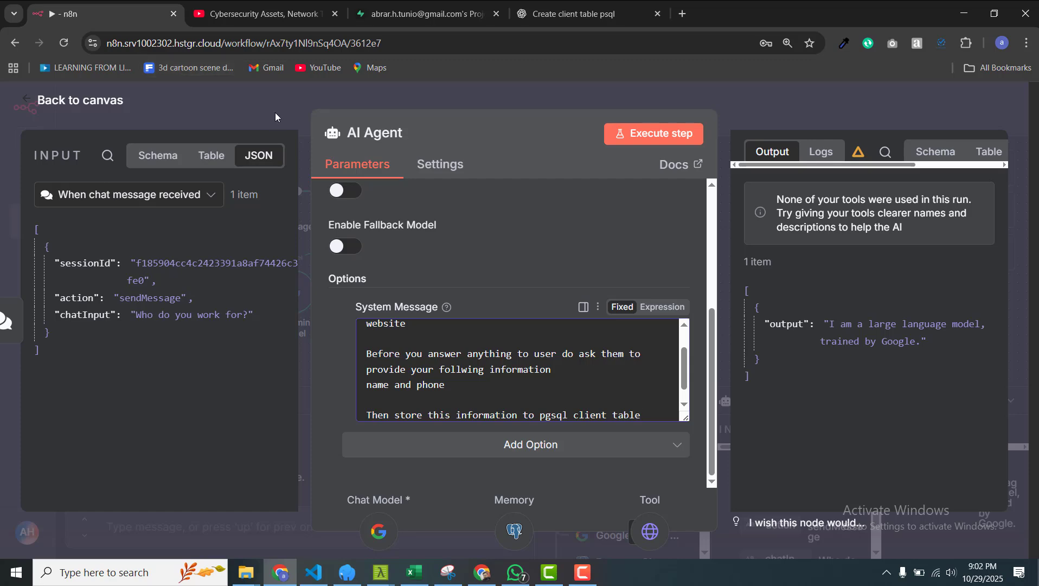
Step: Attach a Postgres Tool, found by searching 'post', to the AI Agent's Tool connector
left_click(261, 104)
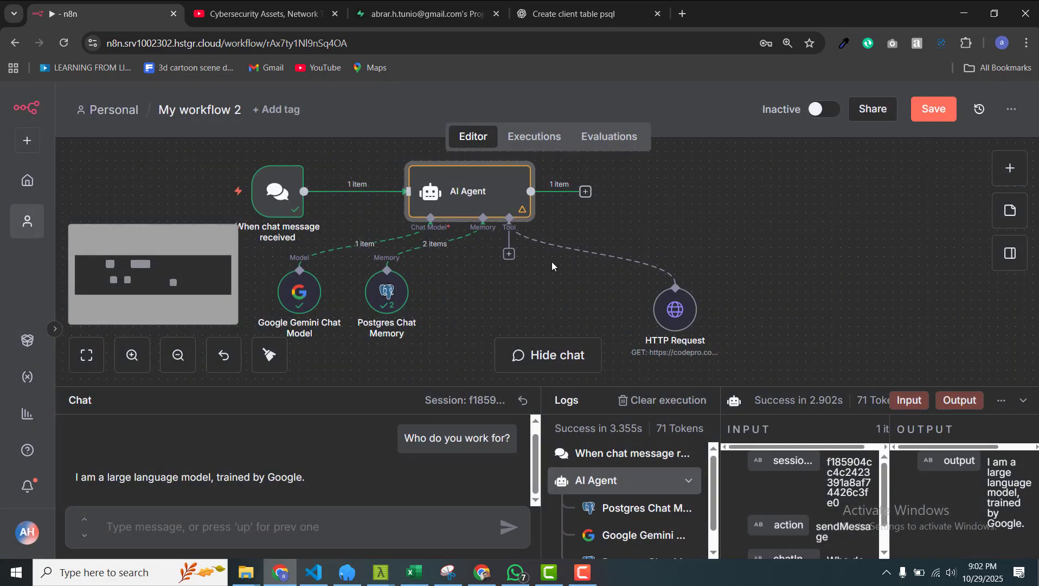
left_click(568, 262)
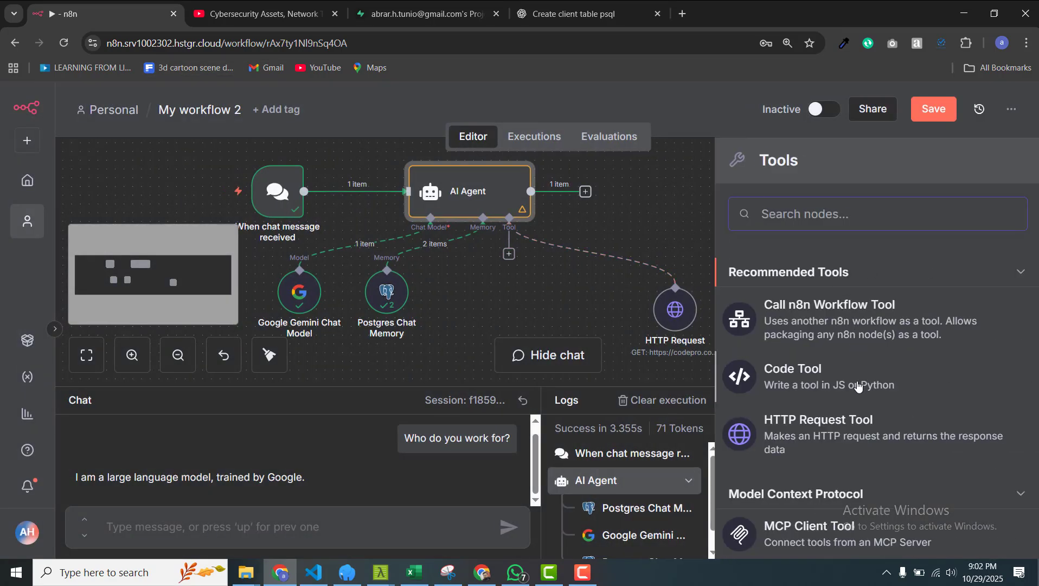
type("sql")
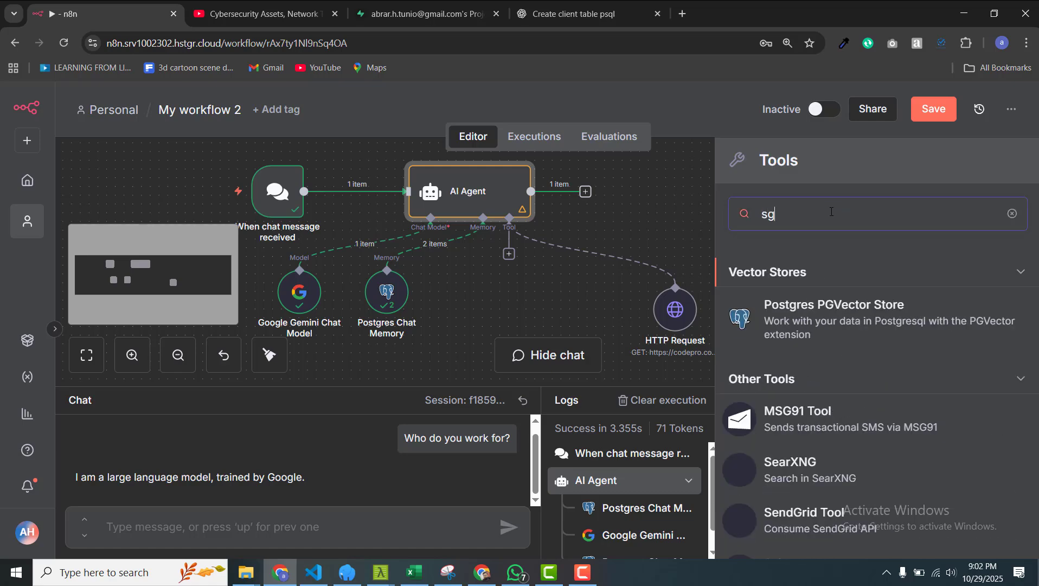
key("BackSpace")
key("BackSpace")
key("BackSpace")
type("post")
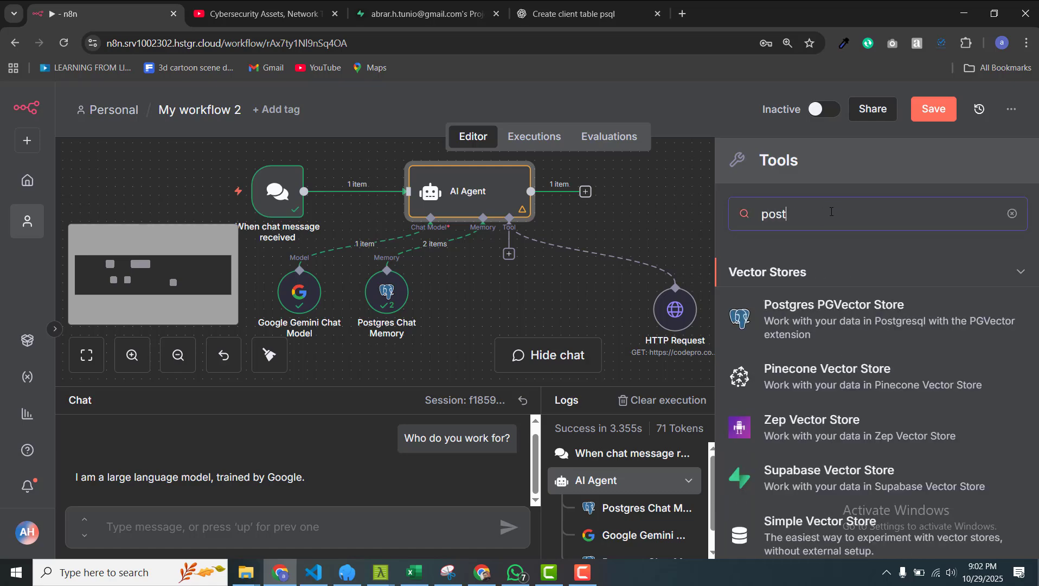
scroll(884, 363, "down", 5)
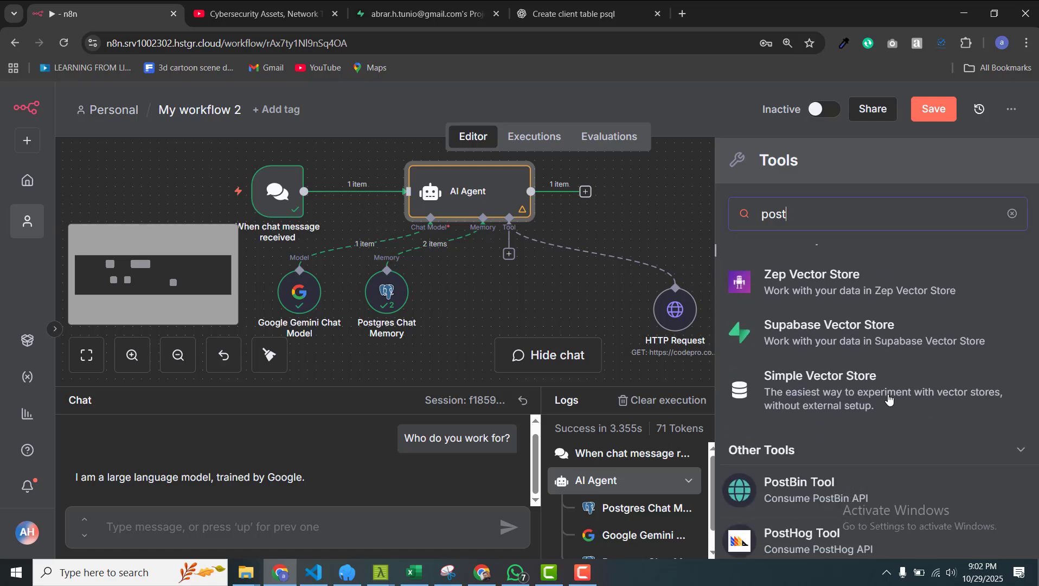
scroll(890, 400, "down", 2)
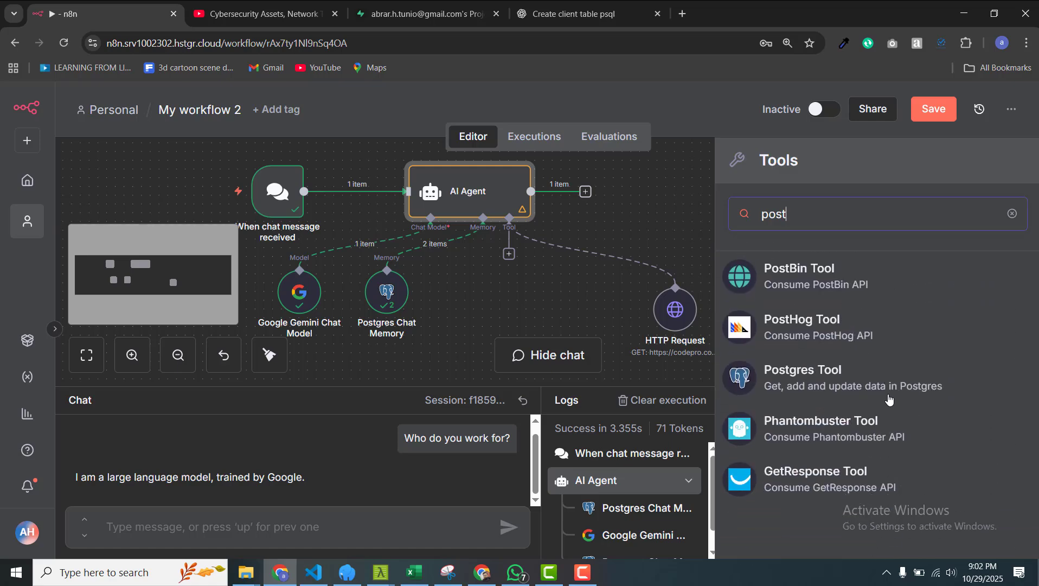
left_click(817, 387)
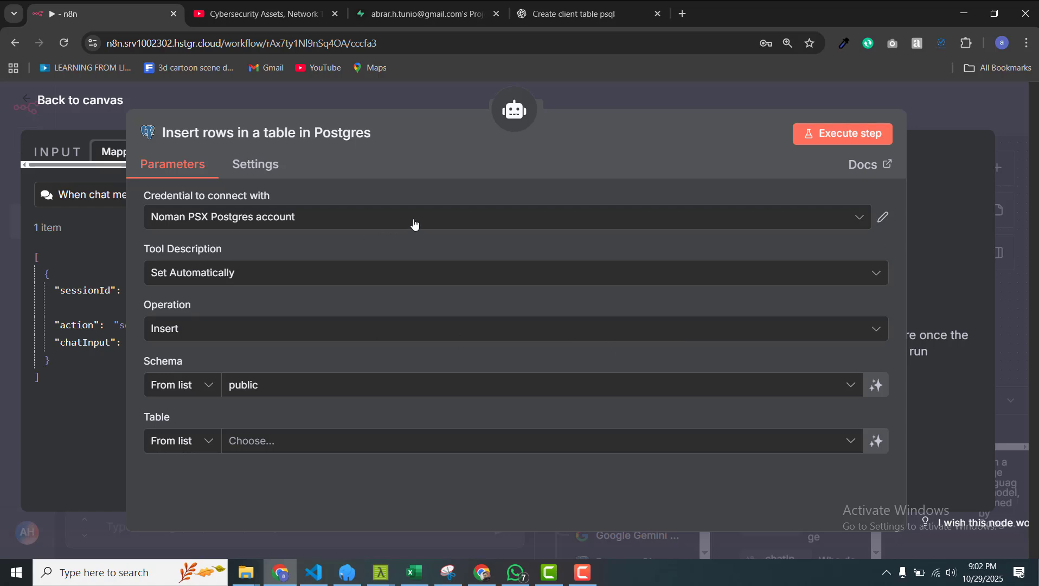
Step: Set the Postgres tool to the saved Postgres credential, operation Insert, table client
left_click(410, 221)
left_click(324, 255)
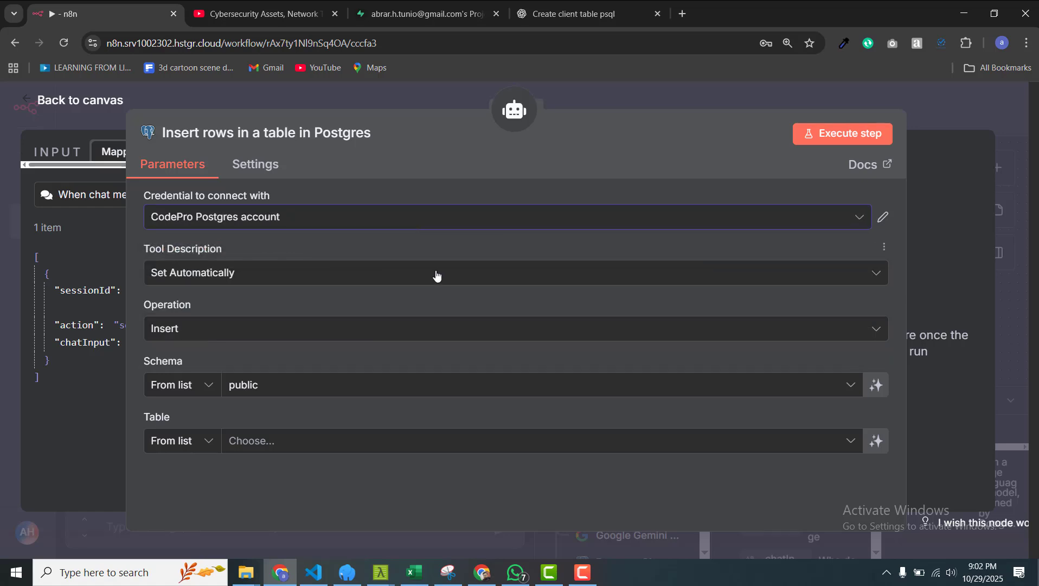
left_click(310, 332)
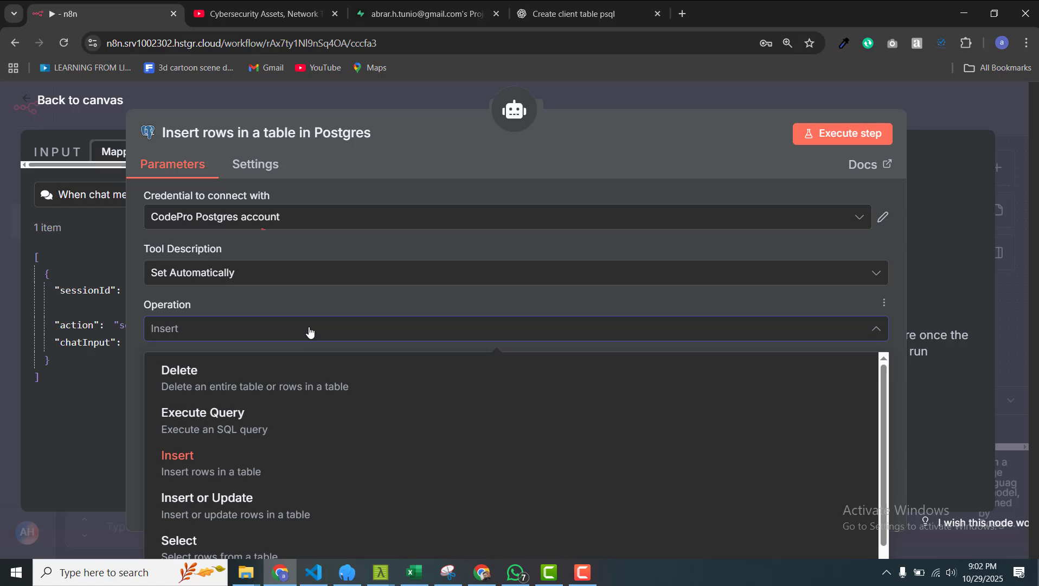
left_click(383, 330)
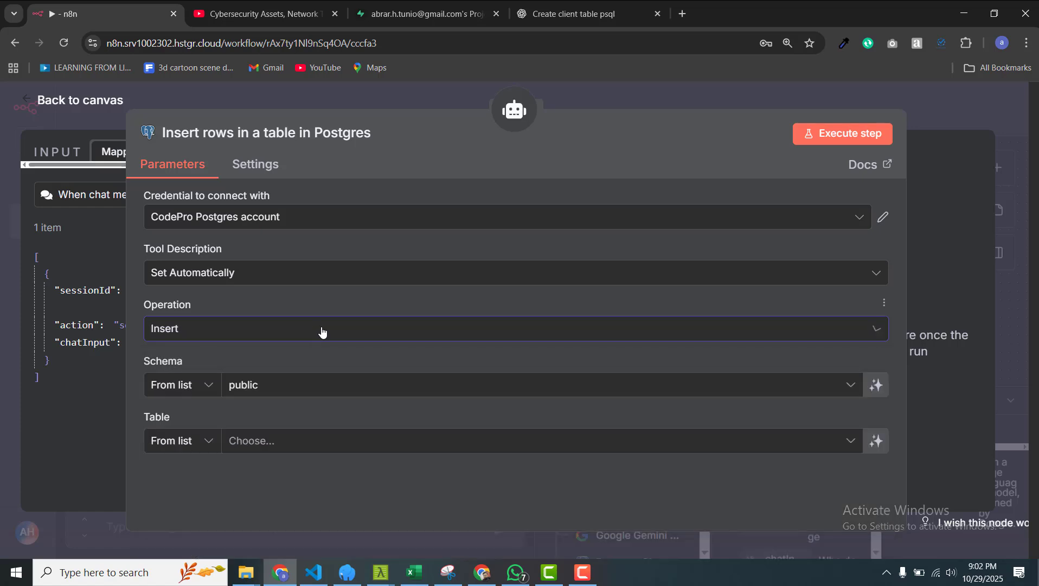
left_click(290, 440)
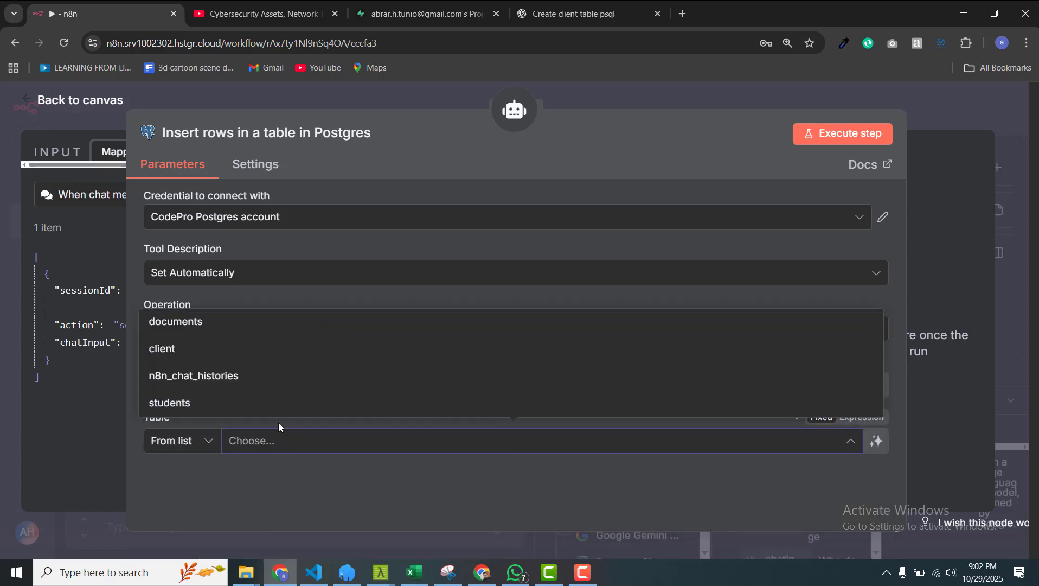
left_click(214, 352)
Step: Map each column manually, letting the model define the id, name and phone values
scroll(412, 404, "down", 5)
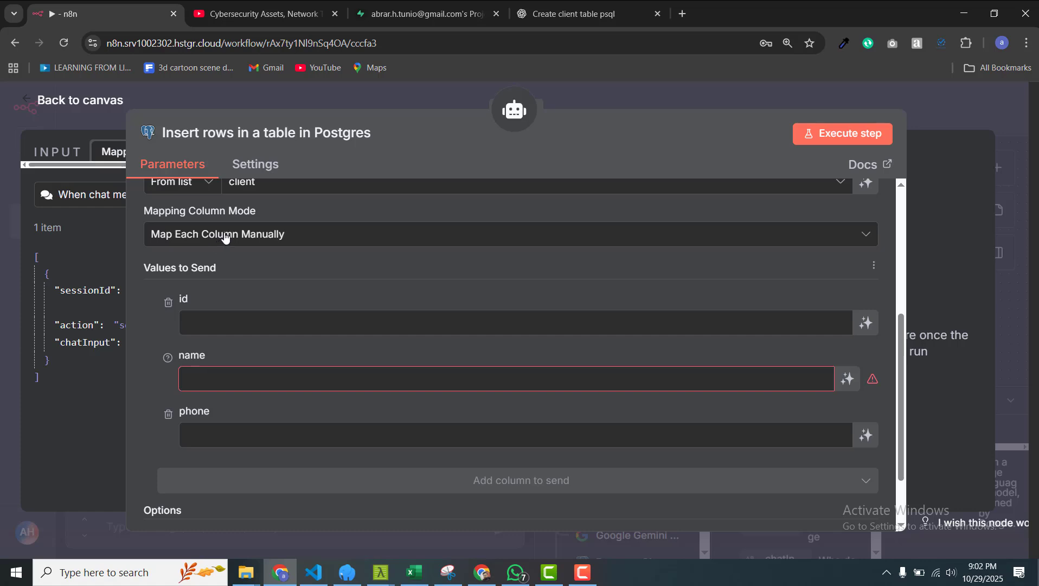
left_click(244, 236)
left_click(295, 329)
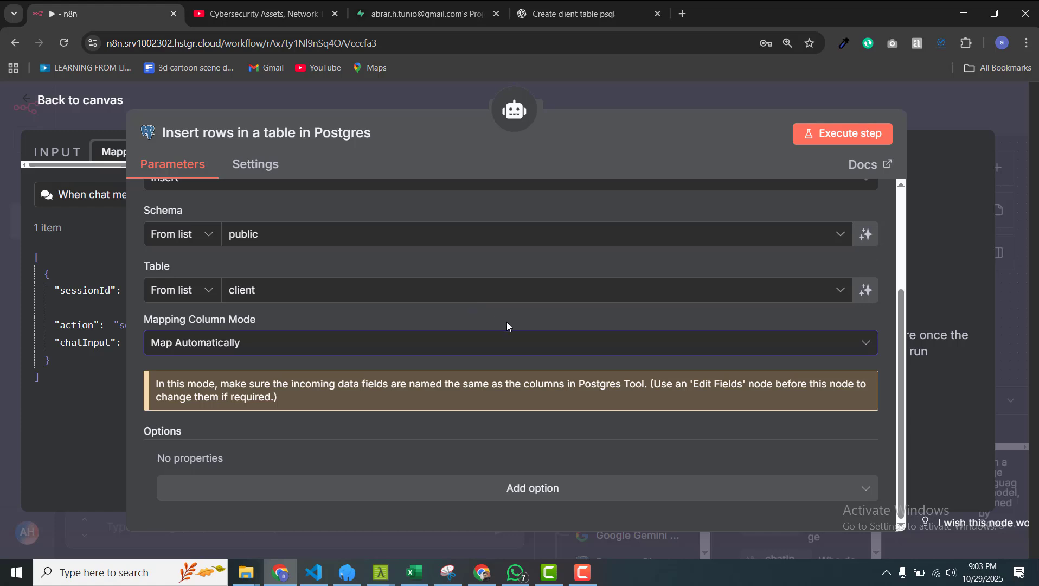
left_click(487, 343)
left_click(278, 395)
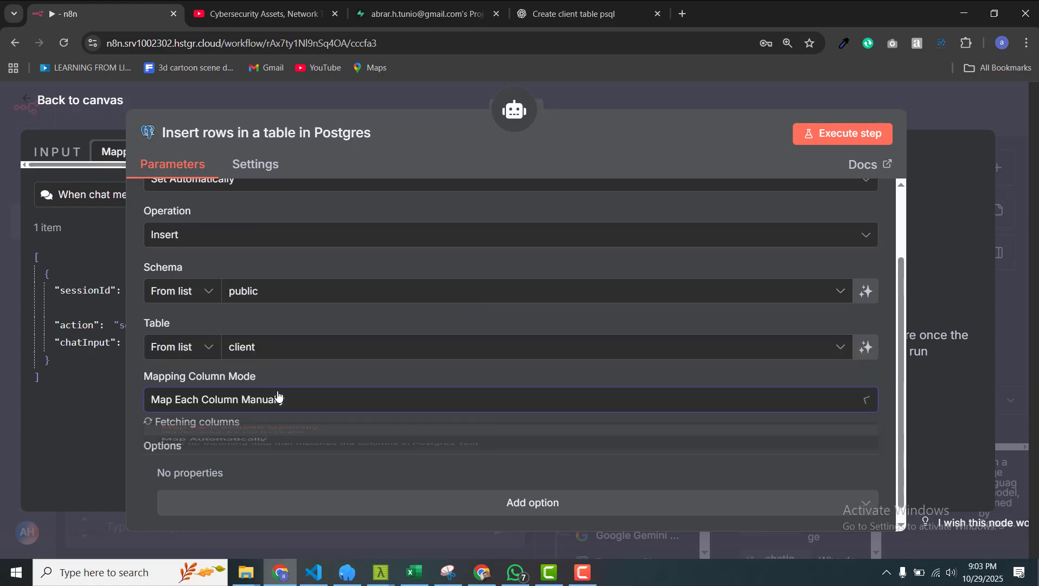
scroll(472, 379, "down", 2)
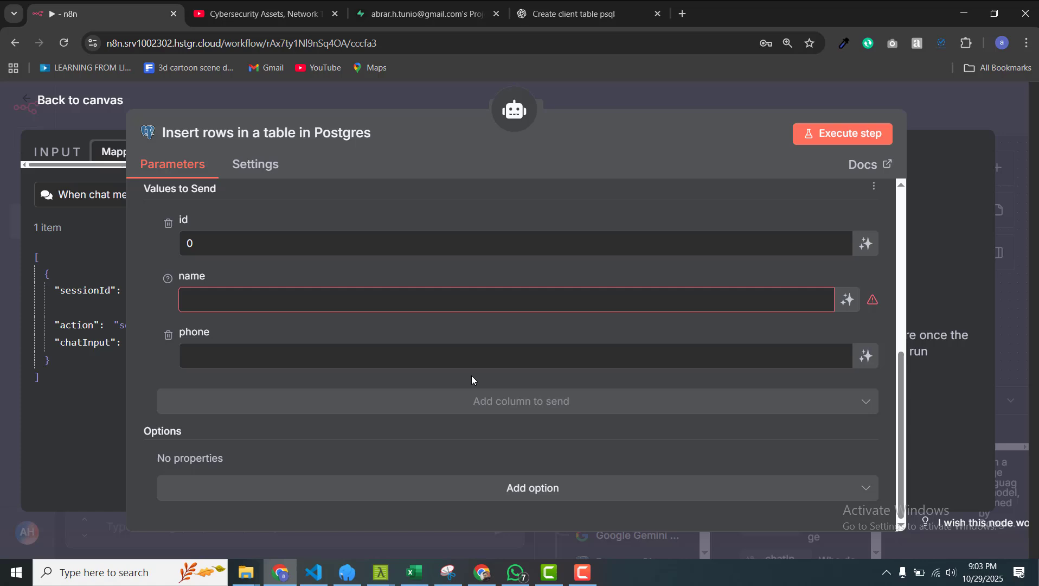
left_click(867, 244)
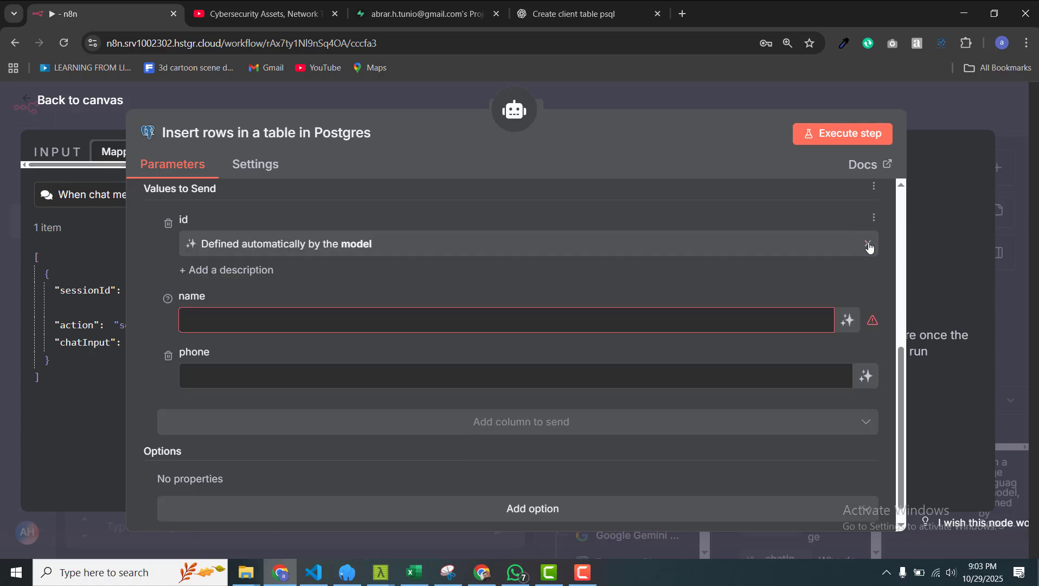
left_click(848, 320)
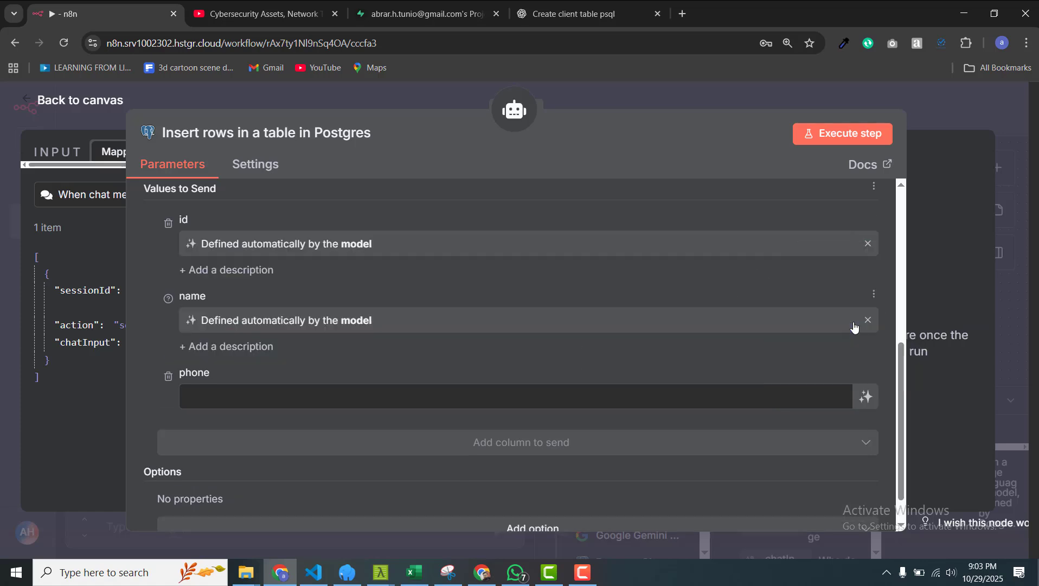
left_click(867, 396)
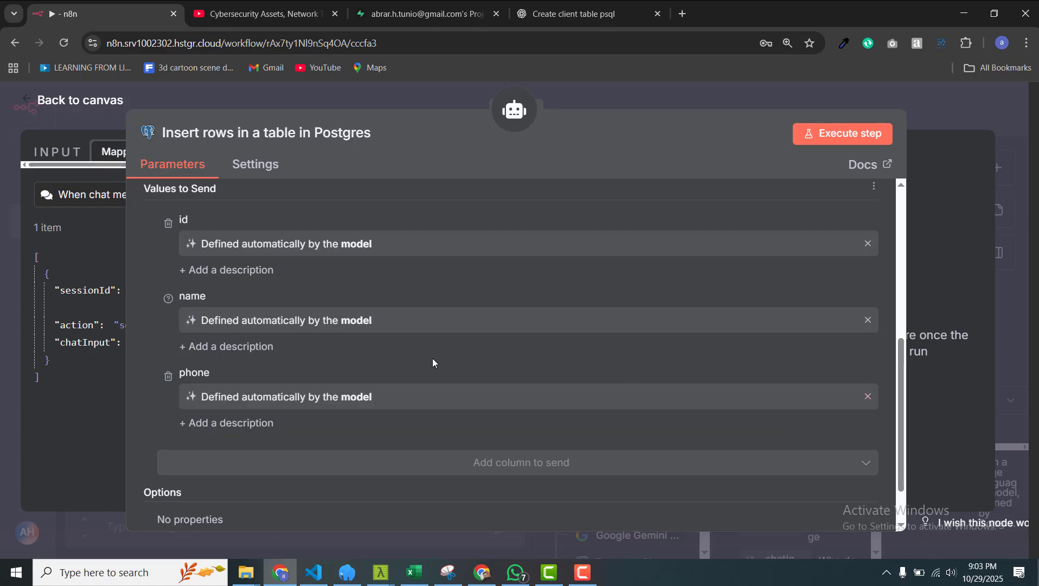
Step: Add descriptions for name and phone ('phone number of user or client') and return to the canvas
left_click(255, 347)
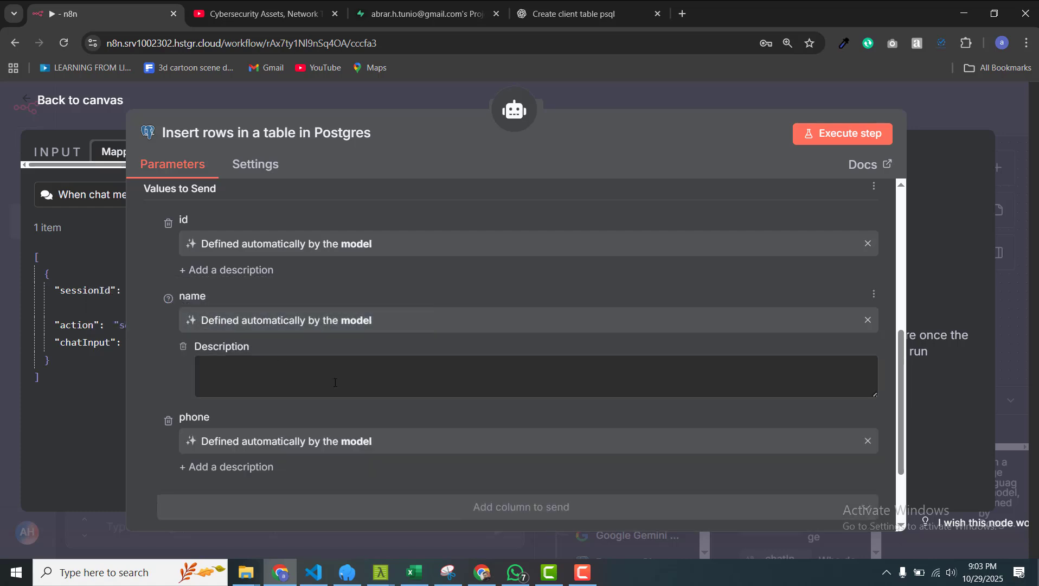
type("ame")
key("BackSpace")
key("BackSpace")
key("BackSpace")
type("The name of user or client")
left_click(260, 467)
left_click(311, 489)
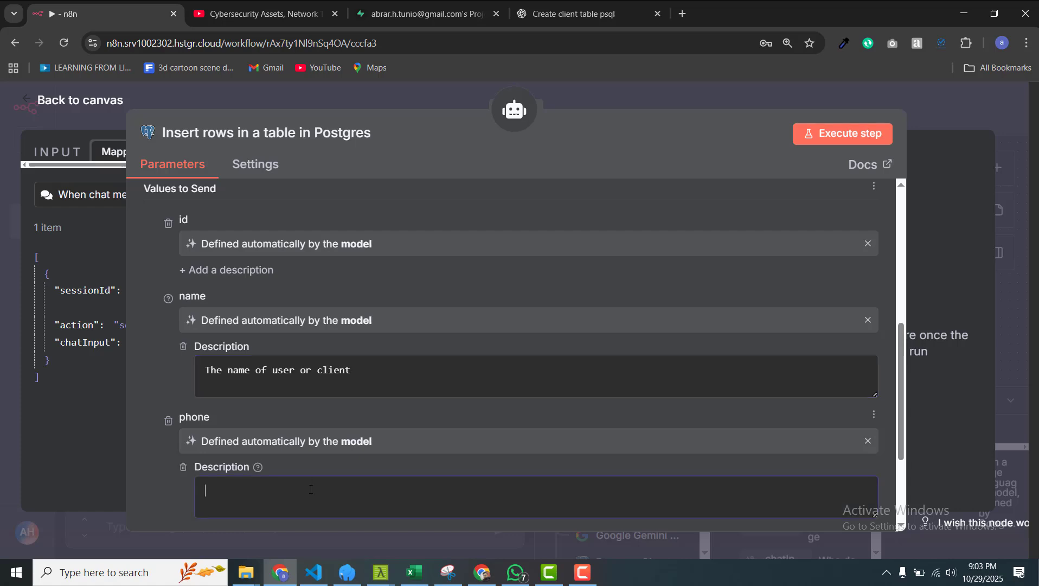
type("hp")
type("phone number o")
type("f user or client")
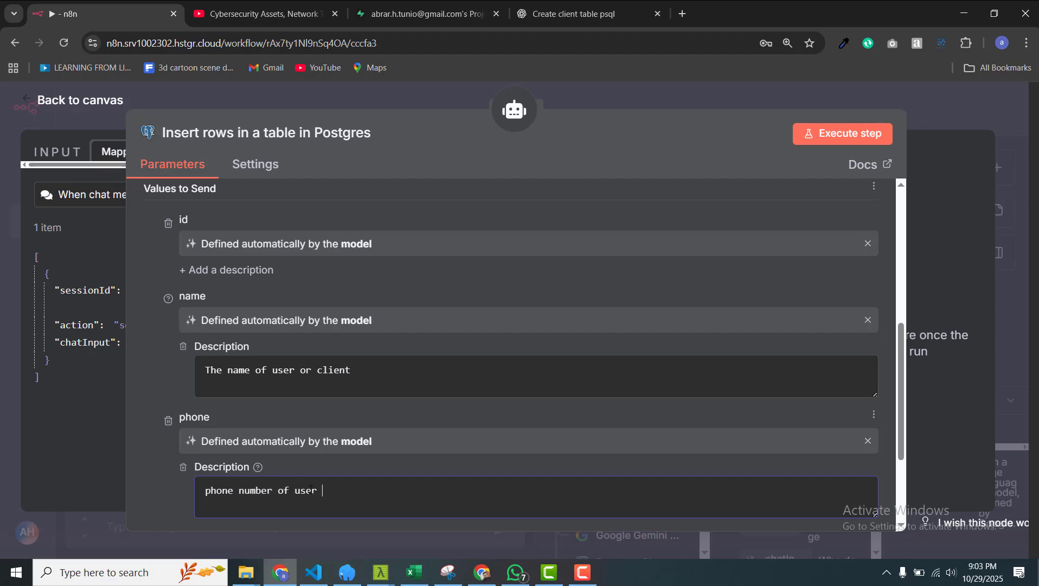
left_click(627, 106)
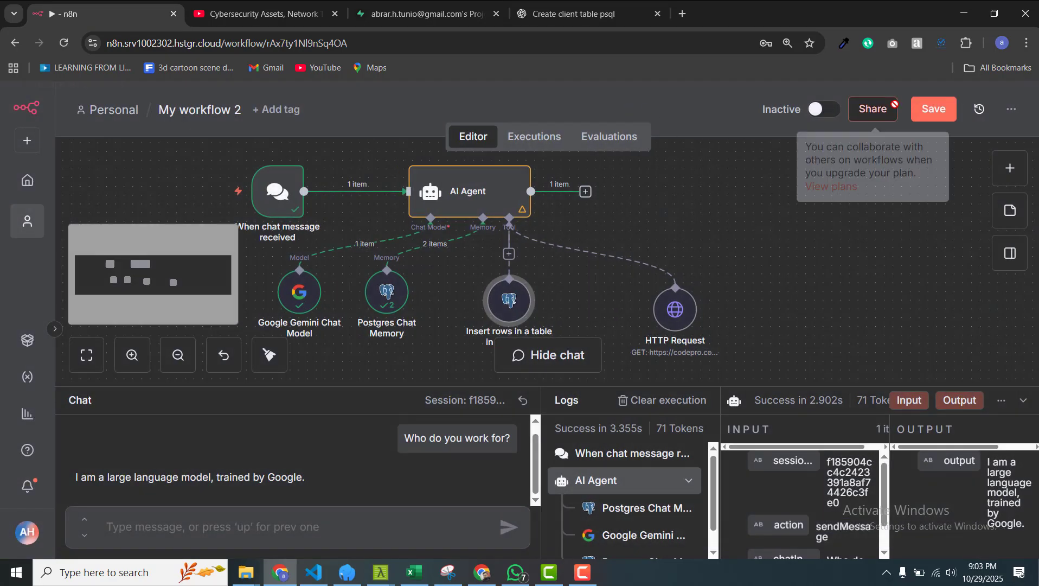
Step: Save the workflow, start a fresh chat session and send 'Hi how are you?'
left_click(932, 108)
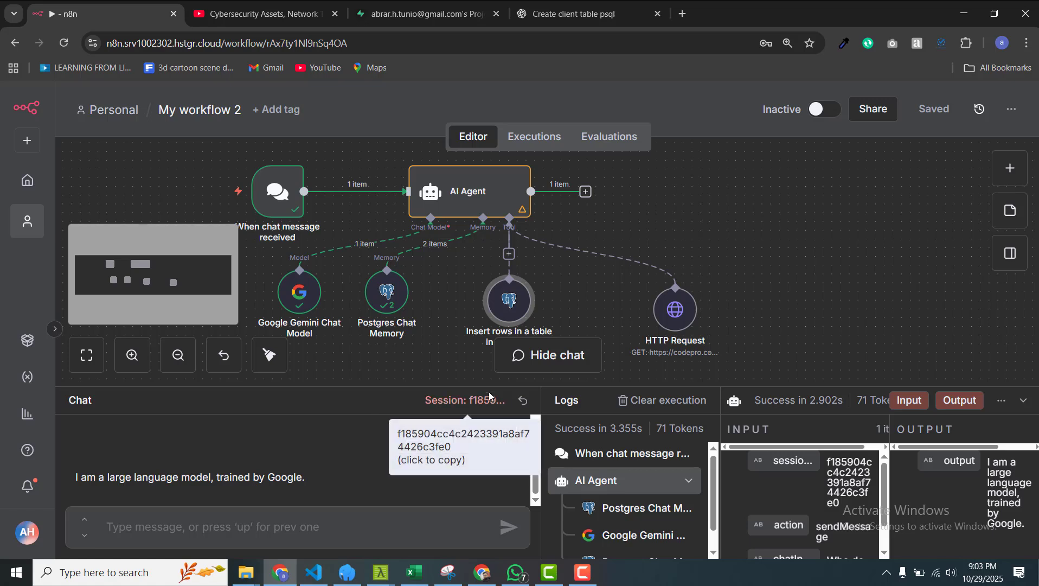
left_click(526, 402)
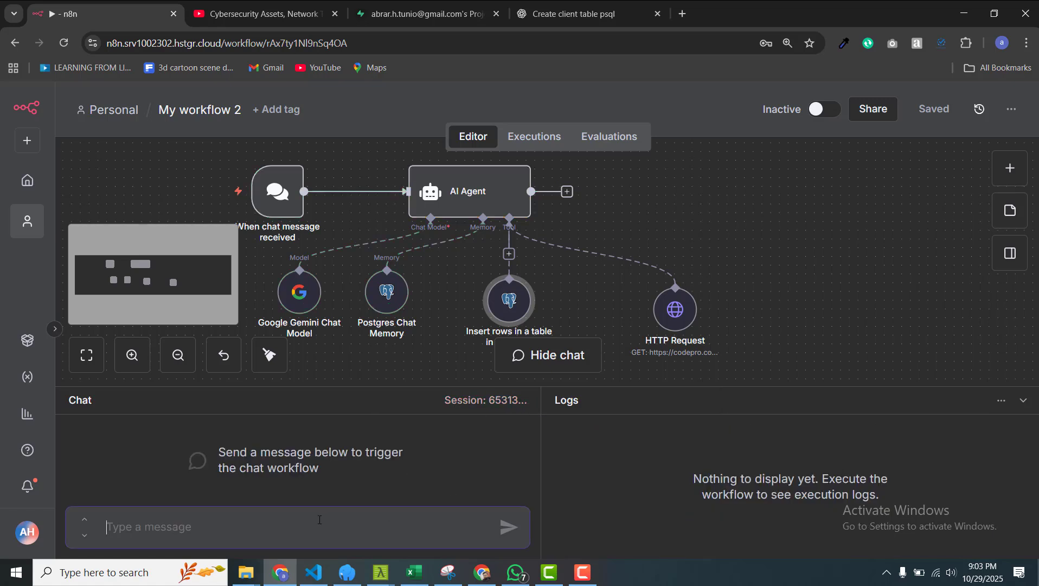
type("Hi how are you")
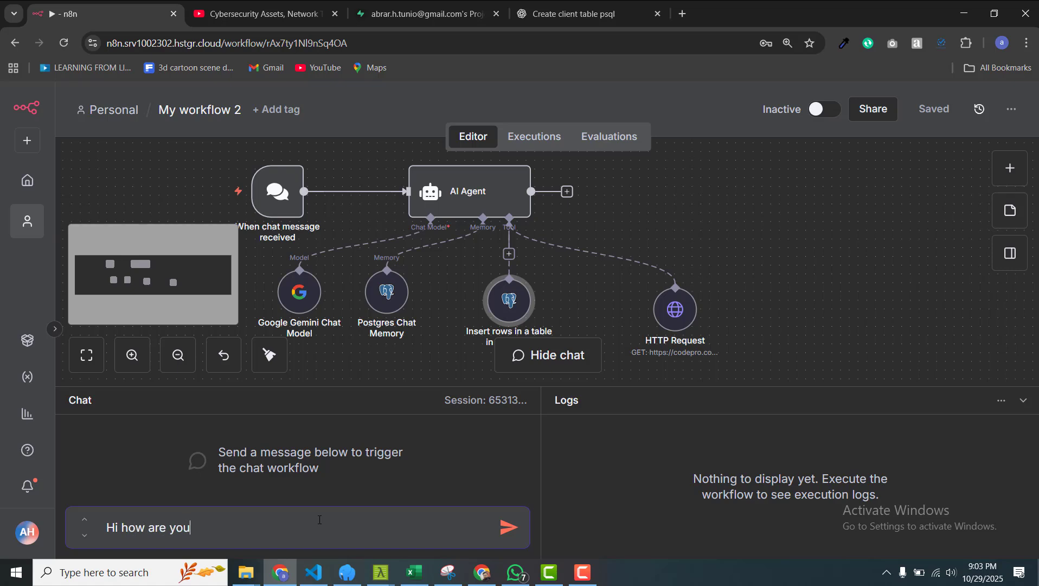
type("?")
key("Return")
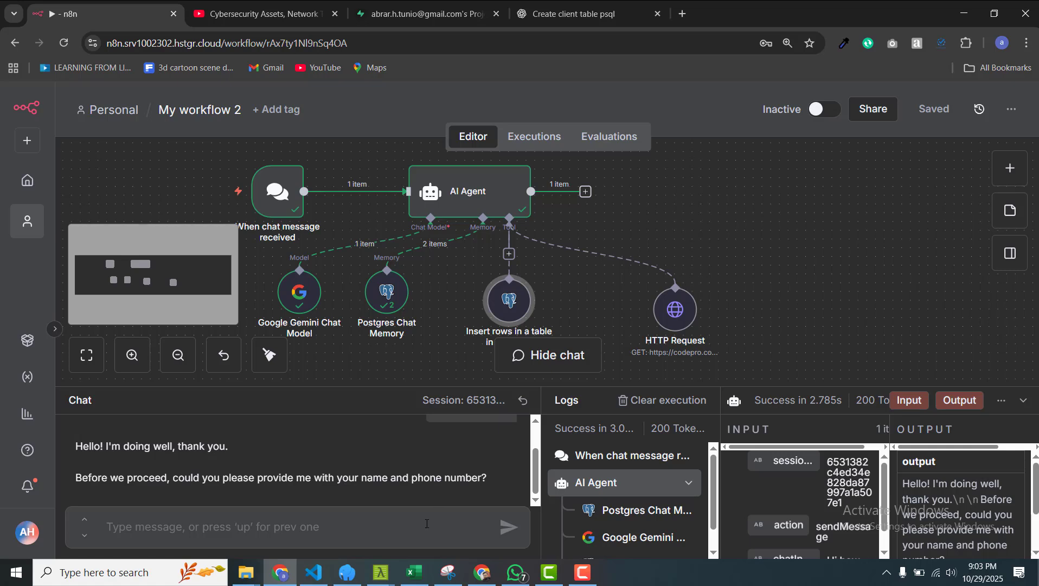
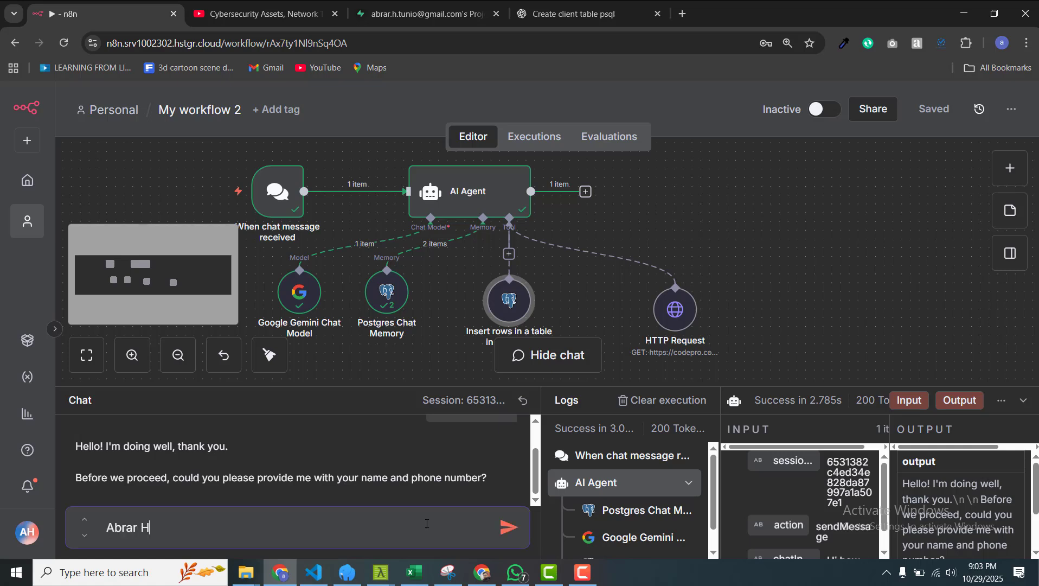
Step: Reply with a user's name and phone number on separate lines so the agent records them
key("shift+Return")
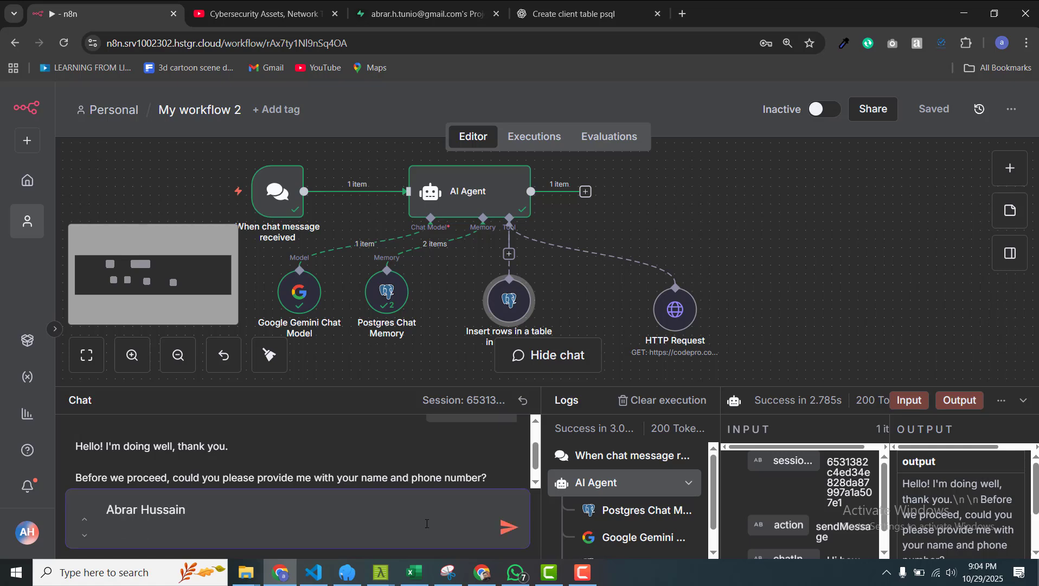
key("Return")
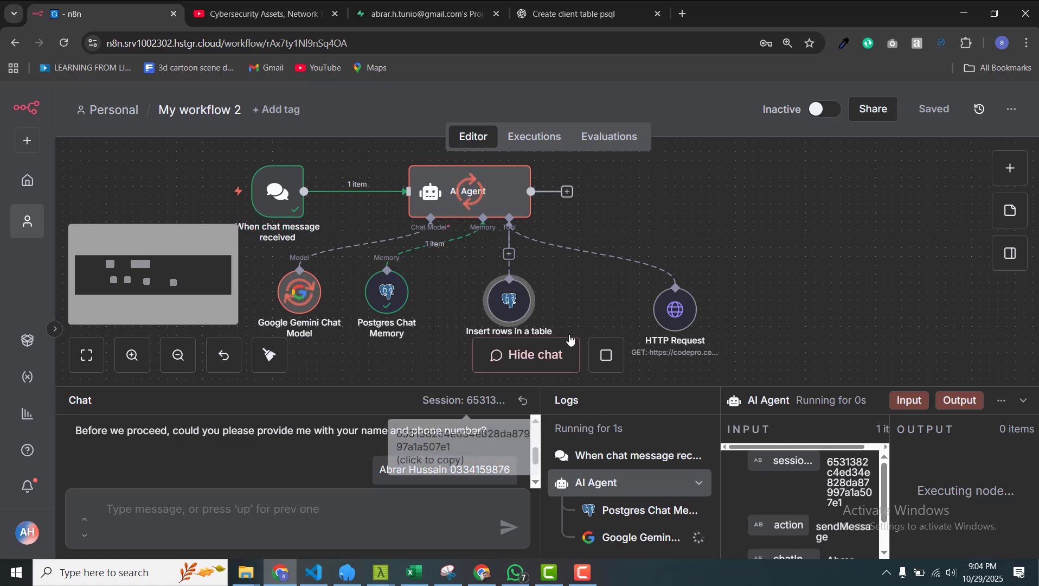
scroll(593, 308, "down", 2)
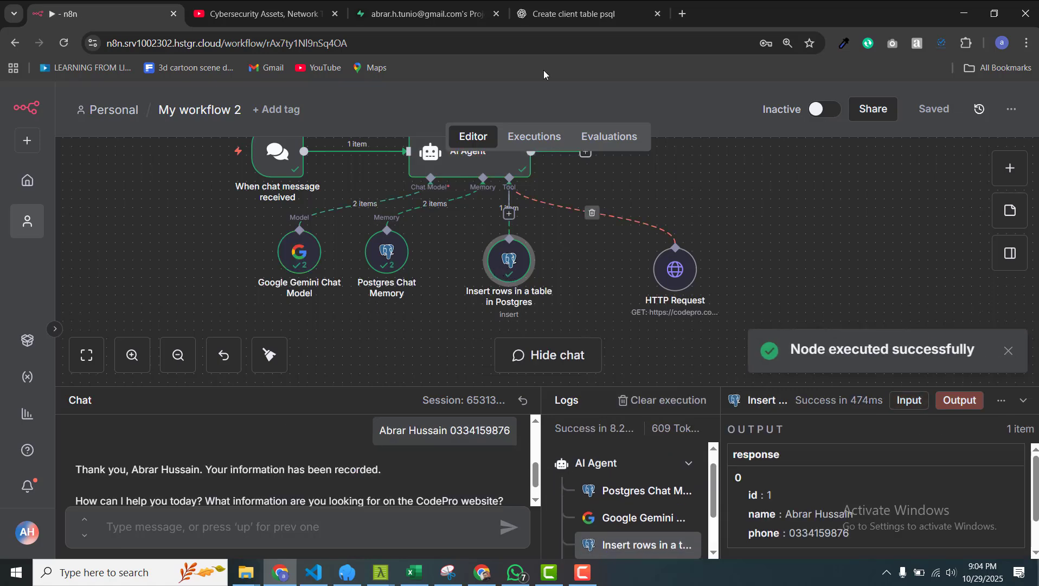
Step: Reload Supabase's client table to see the new id 1 record with name and phone
left_click(431, 4)
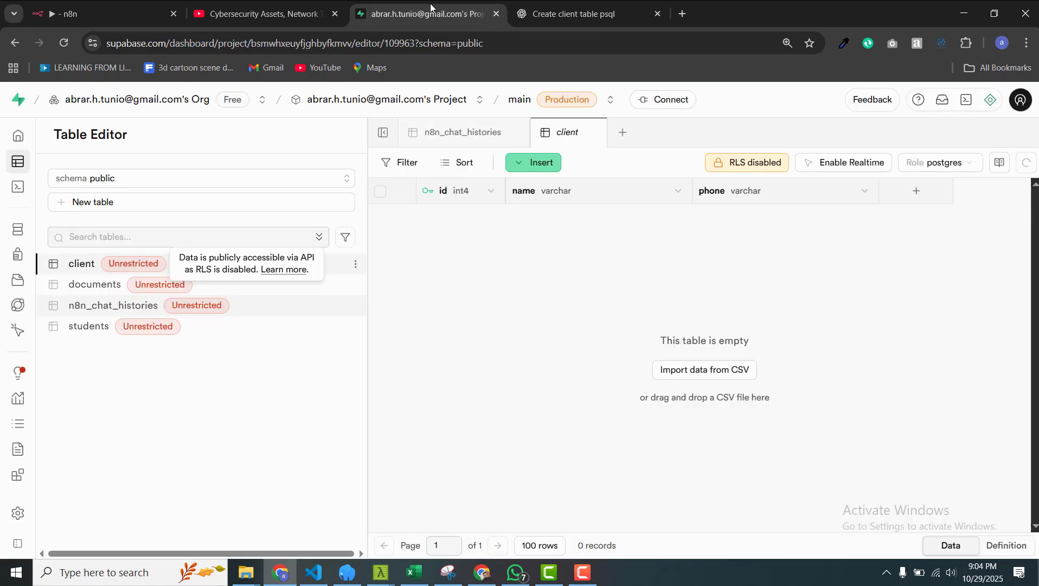
left_click(102, 264)
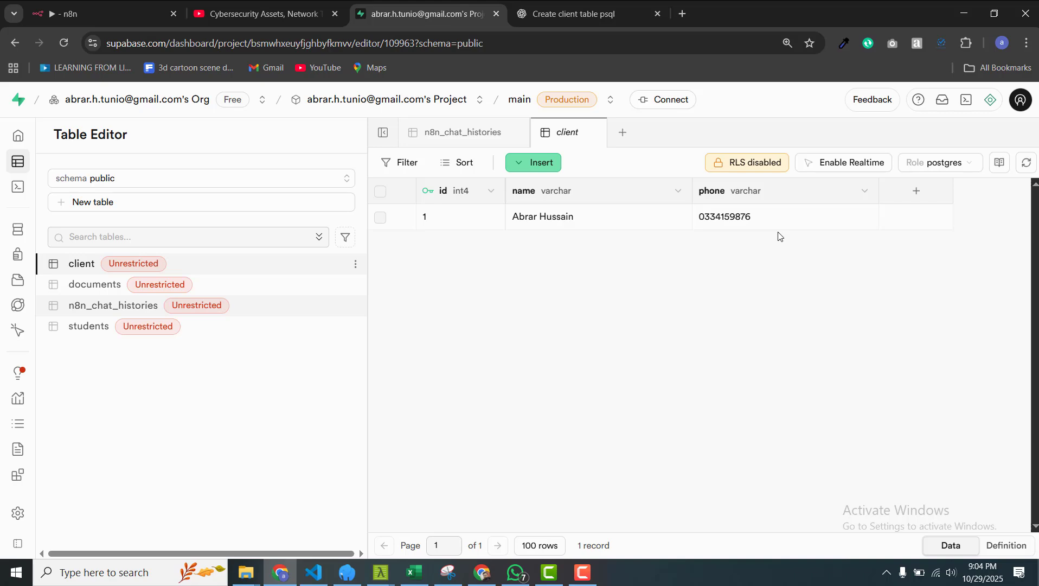
Step: Reopen the Postgres Insert rows node in n8n and view its Operation dropdown options
left_click(109, 14)
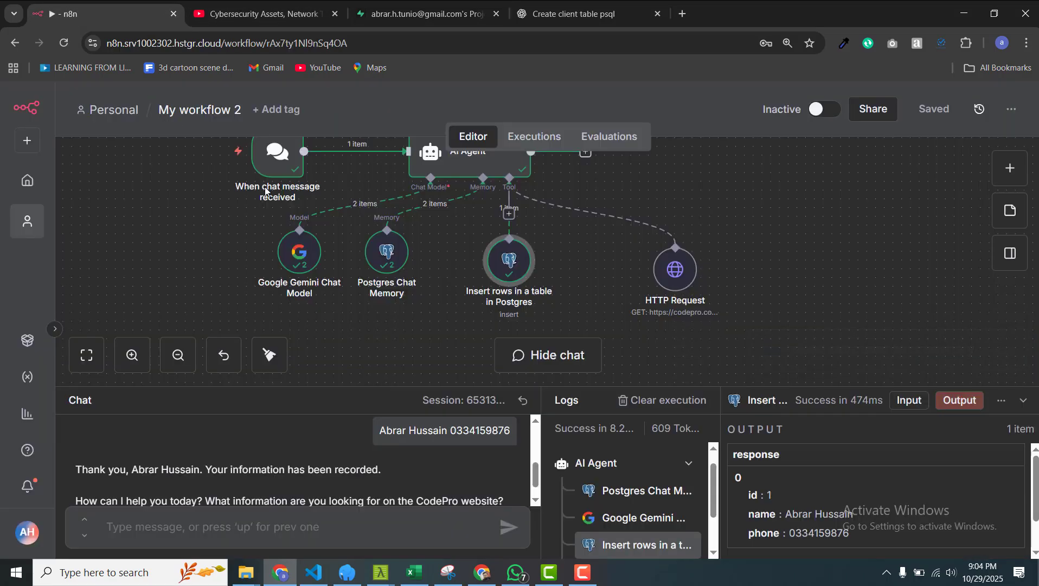
double_click(509, 260)
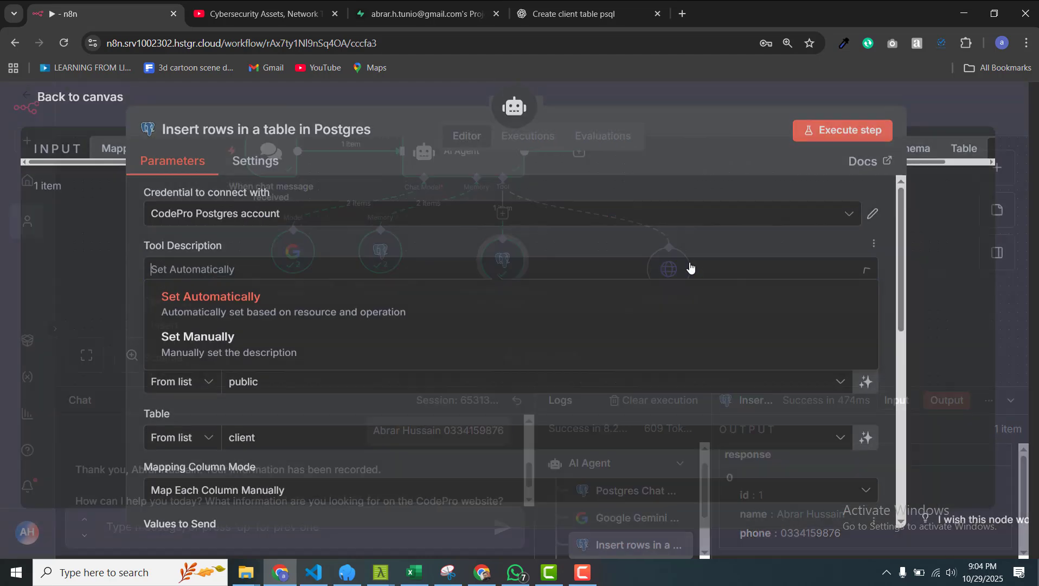
left_click(296, 238)
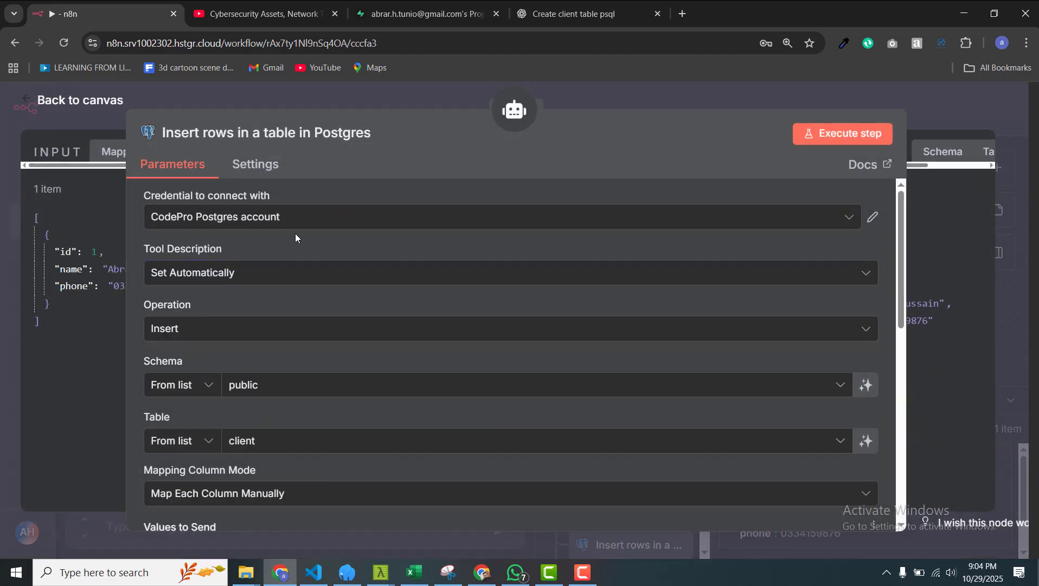
left_click(306, 329)
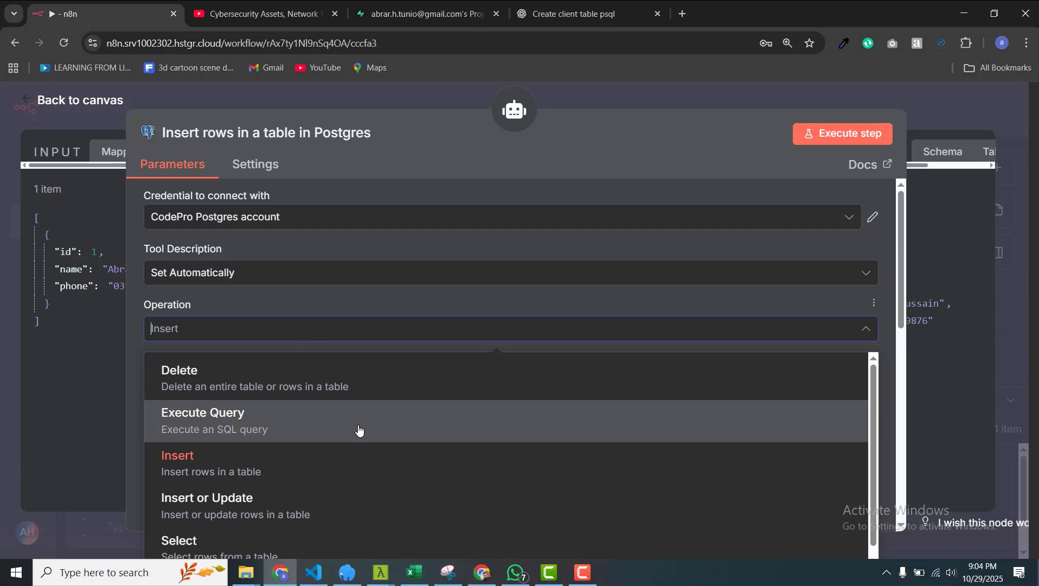
scroll(360, 425, "down", 1)
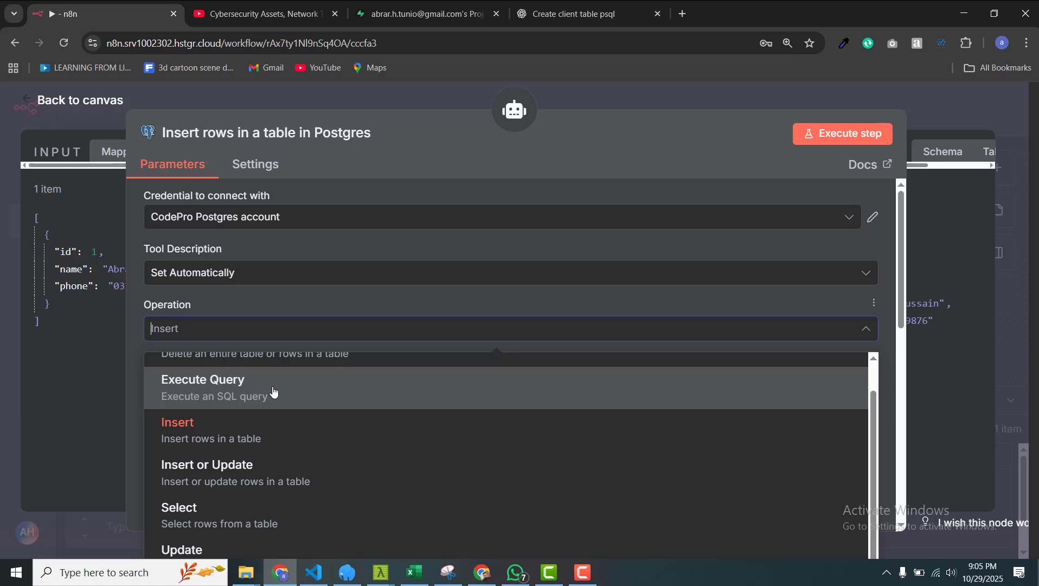
scroll(383, 388, "up", 1)
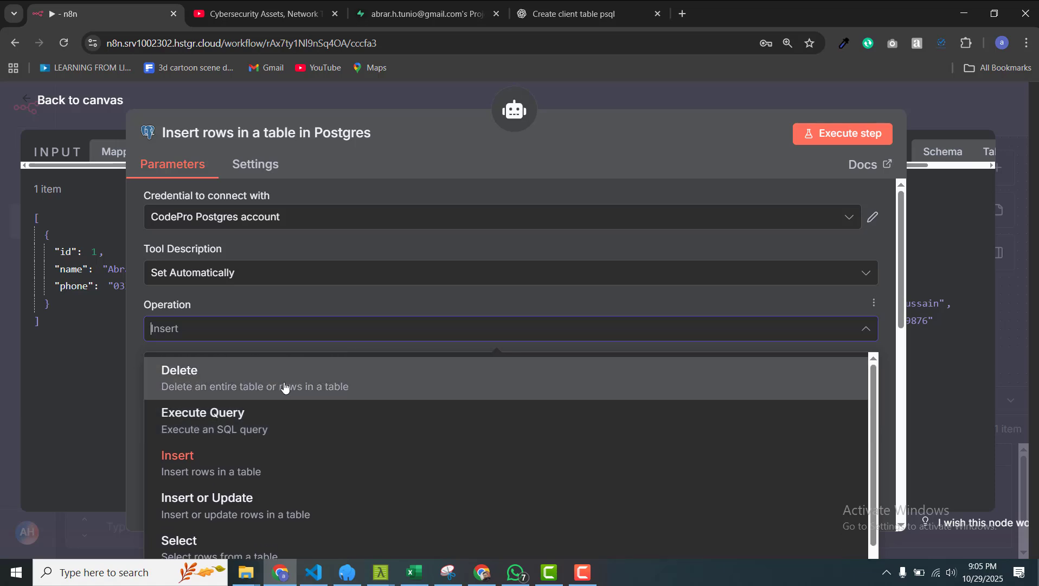